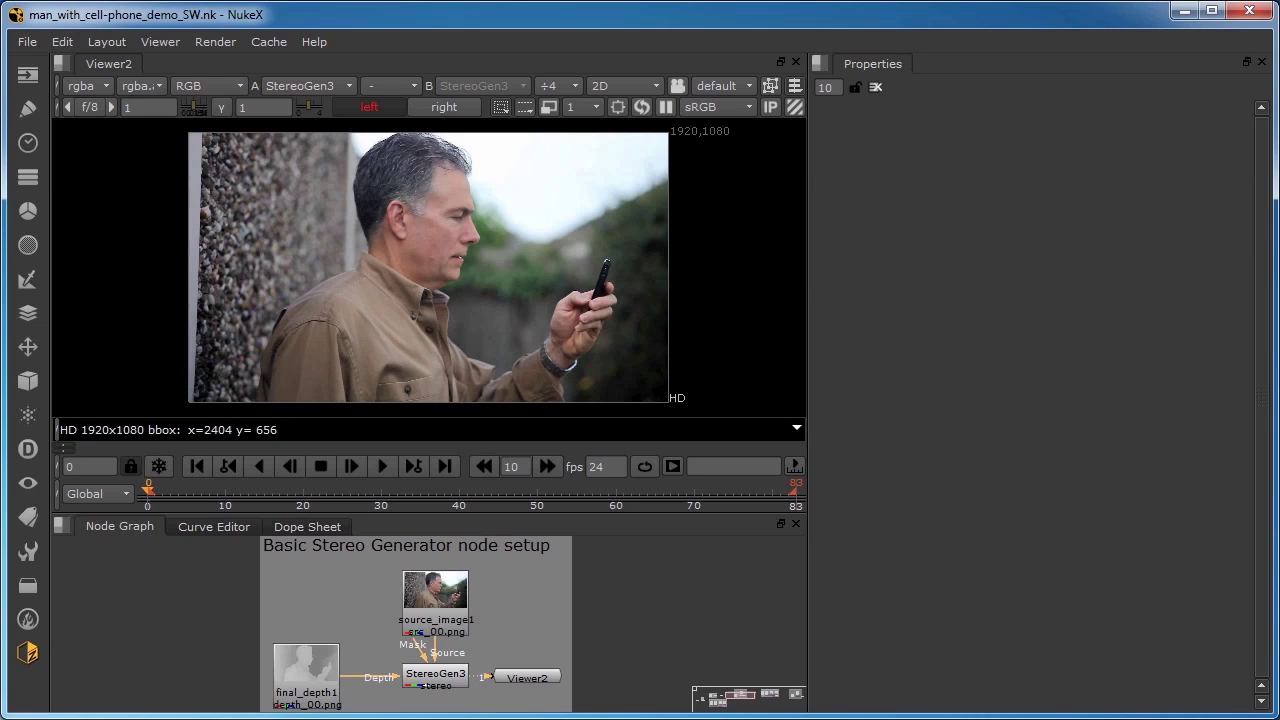
- Select source_image1 and final_depth1, then flick between the left and right eye views
click(432, 590)
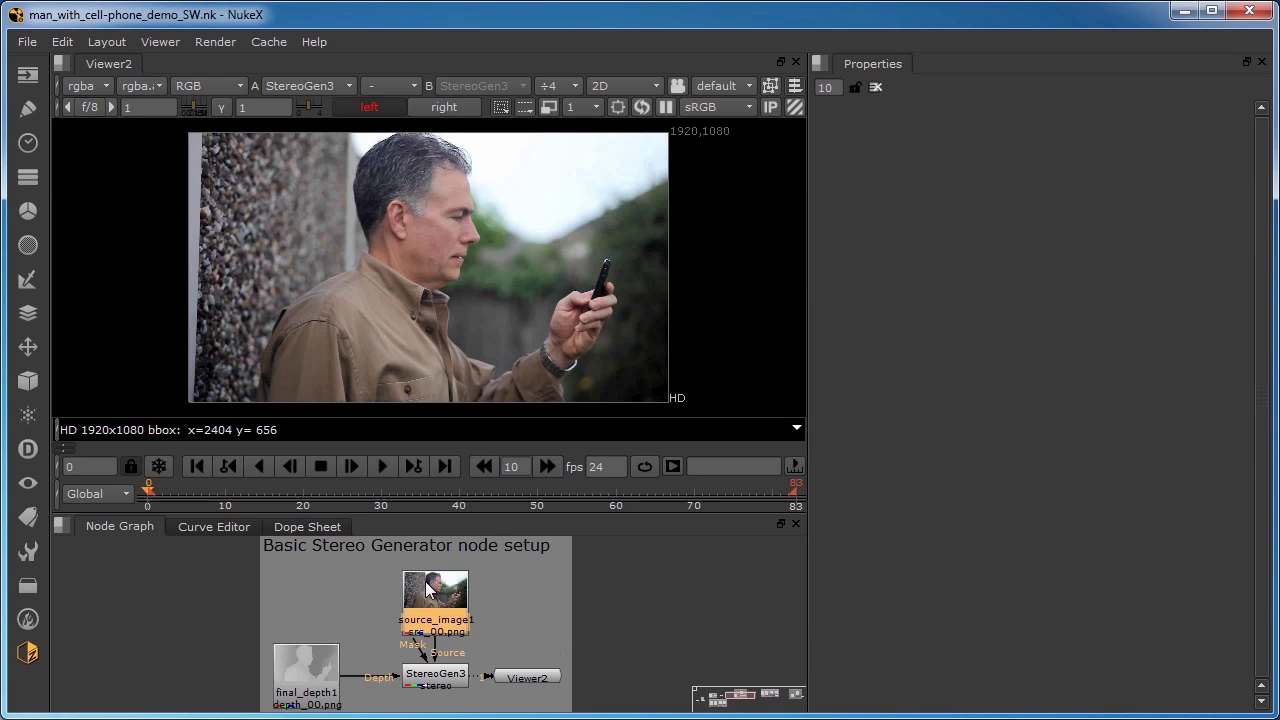
click(297, 672)
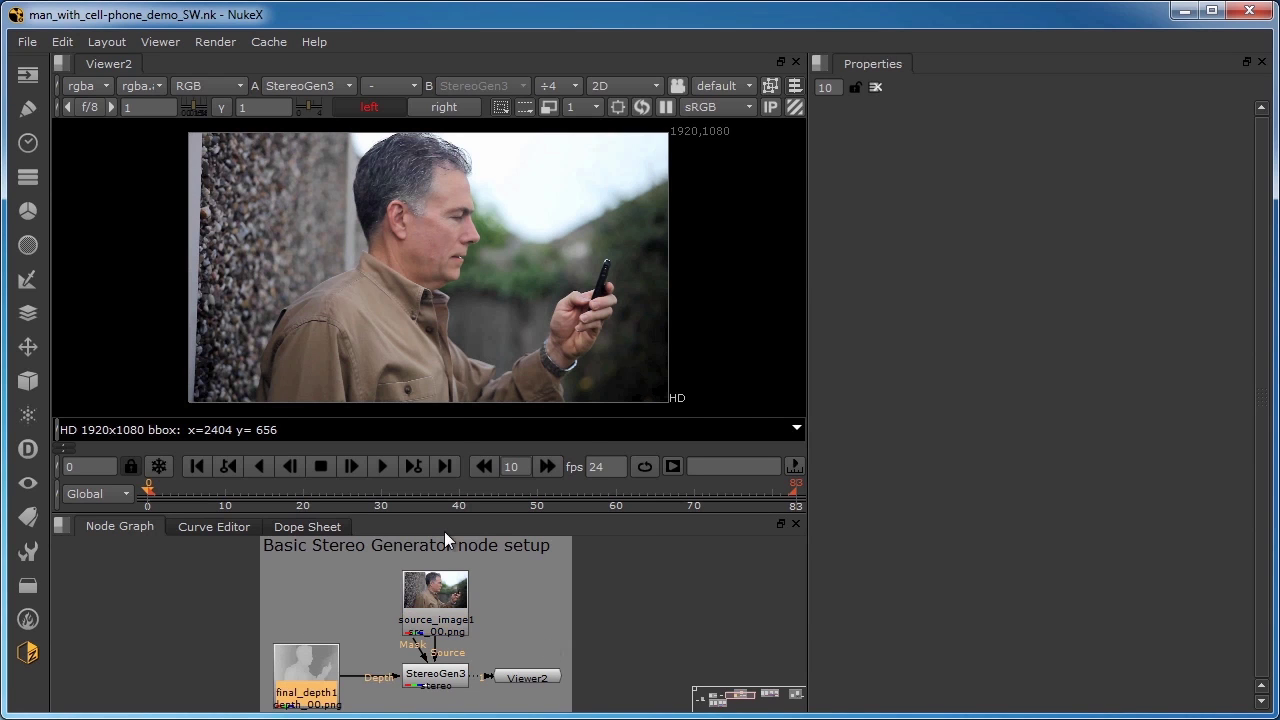
click(445, 108)
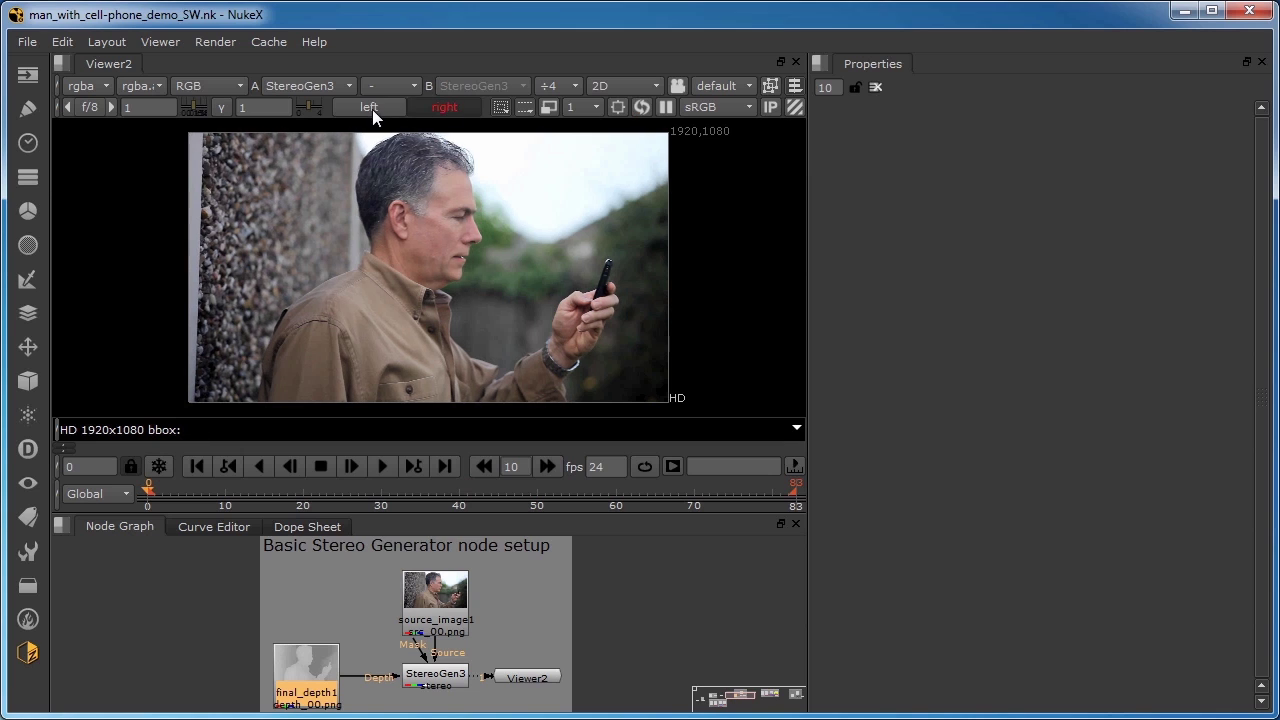
click(372, 109)
click(460, 107)
click(369, 108)
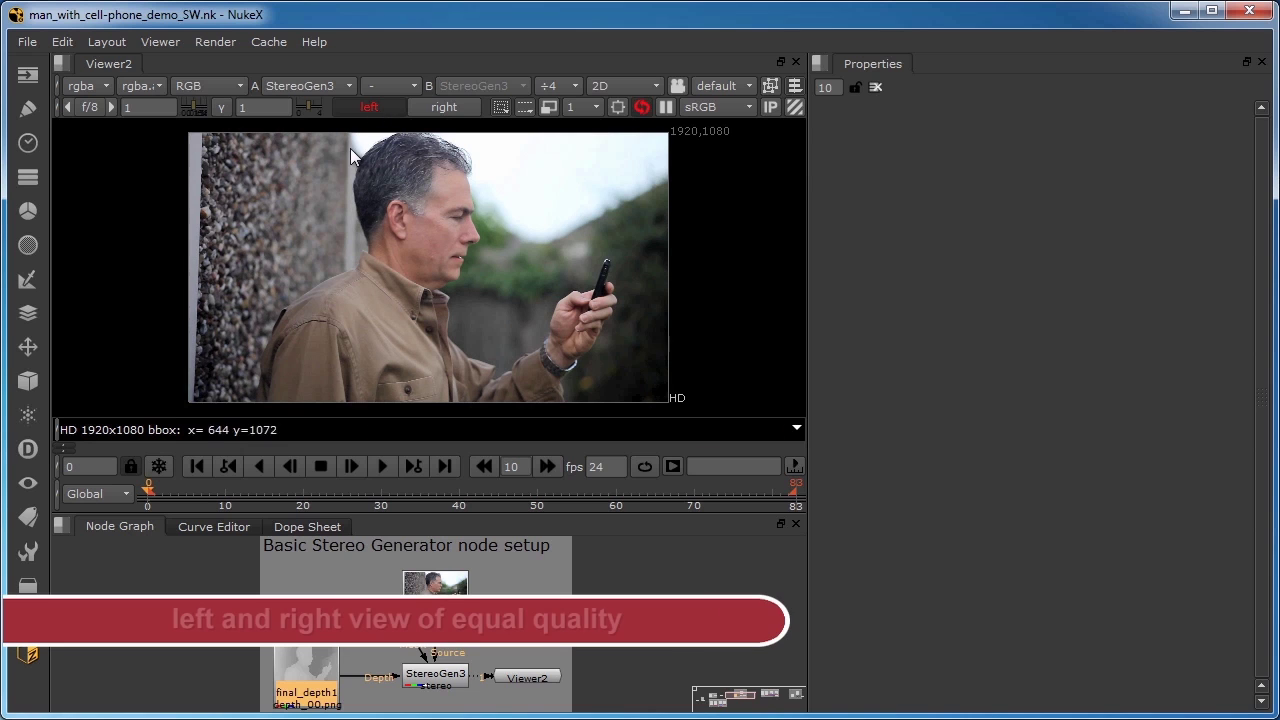
- Zoom in on the man's face and compare the left and right eye images
scroll(475, 224, up, 5)
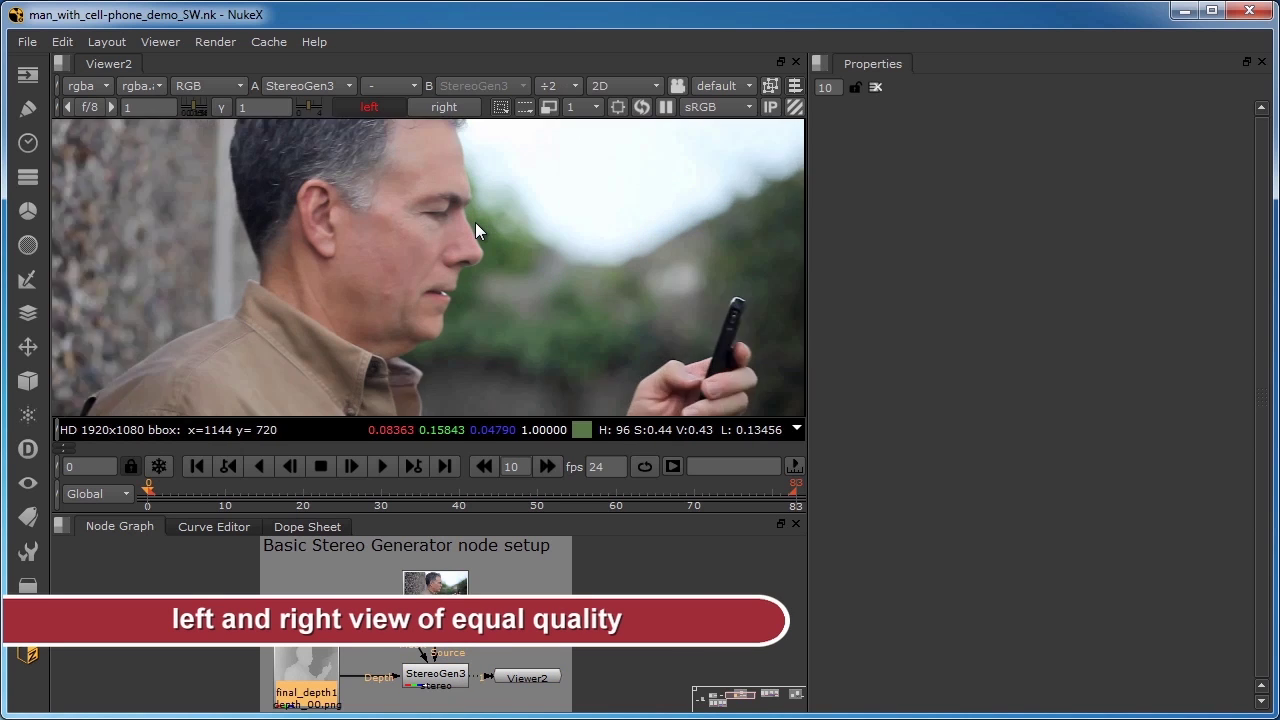
click(440, 108)
click(364, 105)
click(438, 104)
click(372, 106)
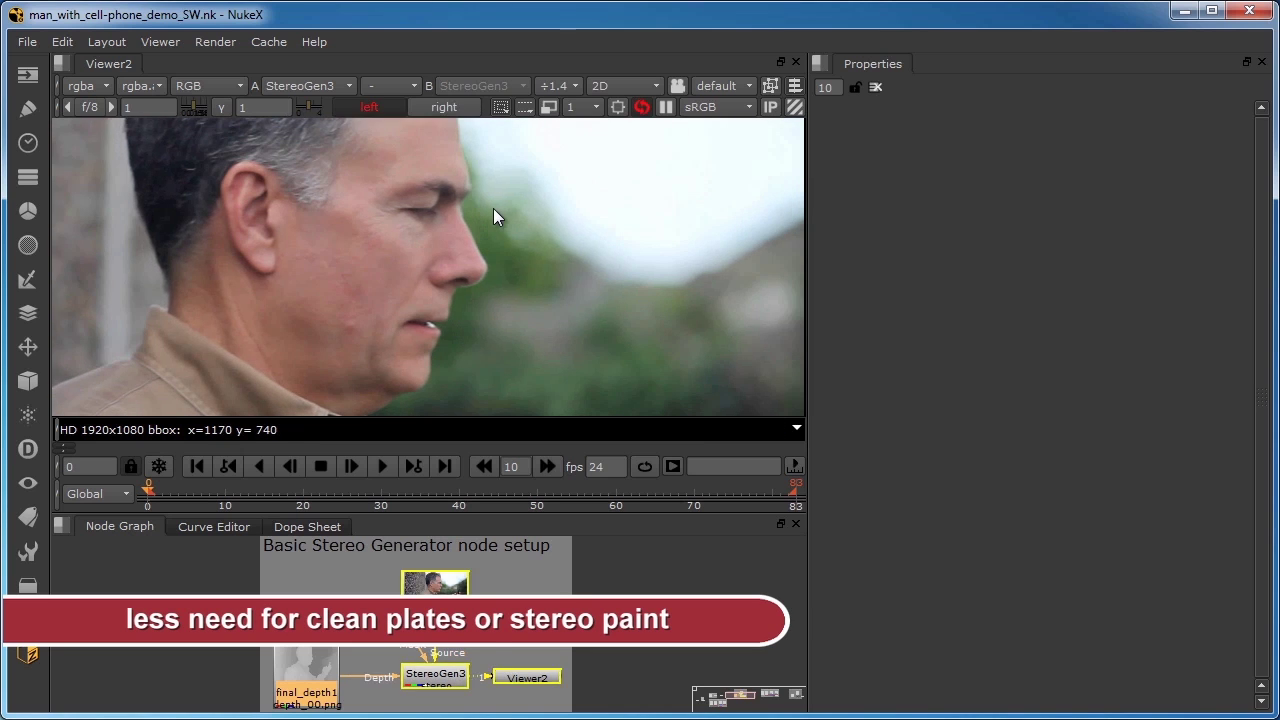
- Show the full right-eye frame and pan the Node Graph to the Depth Generation backdrop
key(apostrophe)
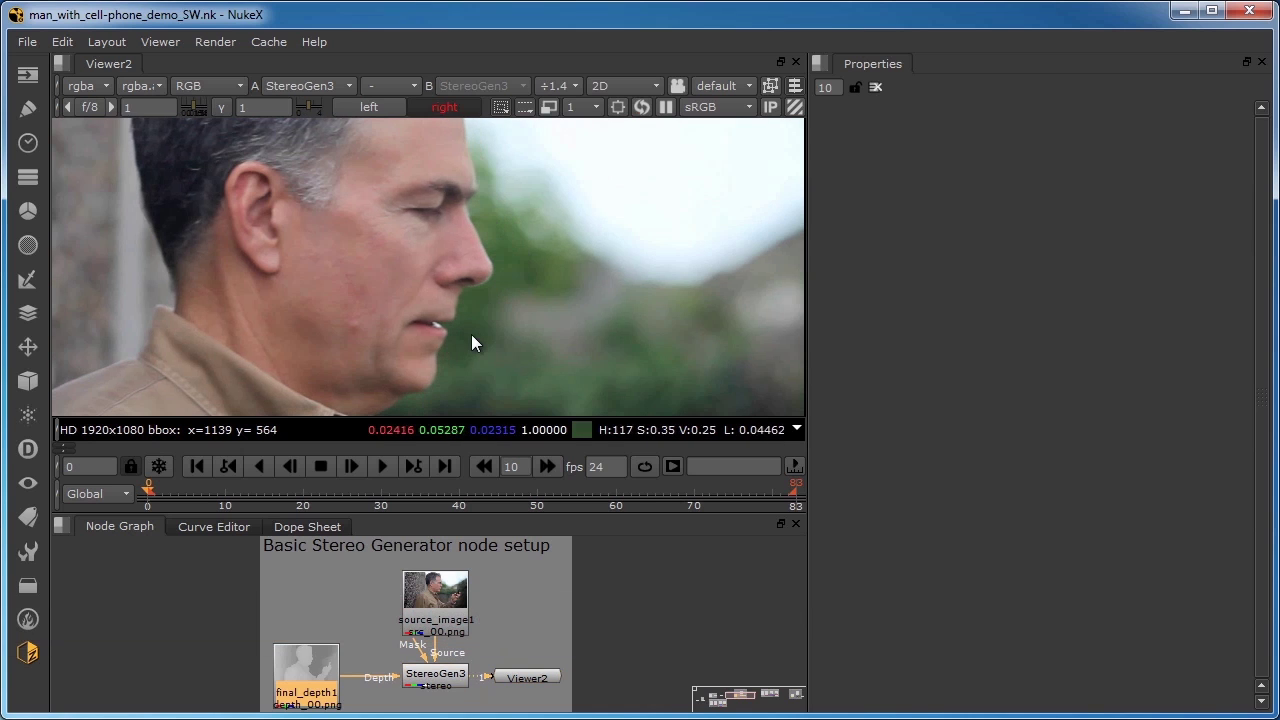
key(f)
middle_drag(704, 571, 2, 590)
mouse_move(174, 567)
middle_down()
mouse_move(141, 566)
mouse_move(179, 572)
middle_up()
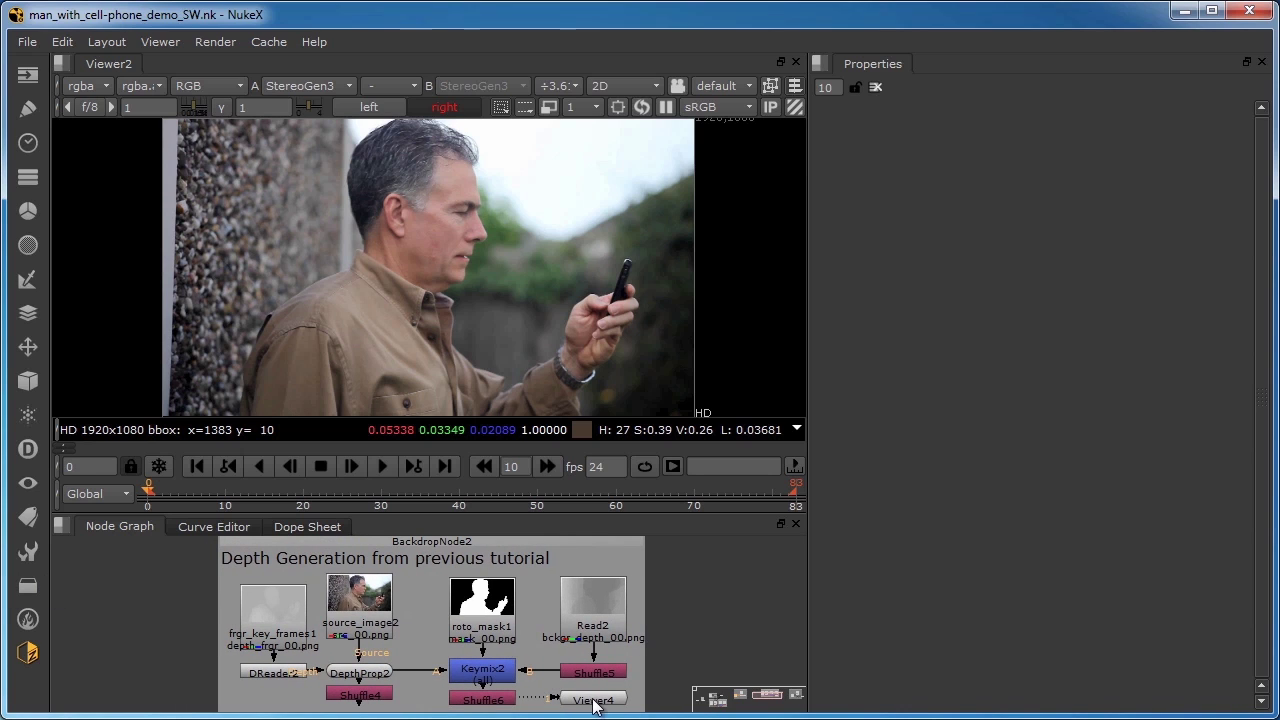
- Select DepthProp2 and roto_mask1 and display the Shuffle6 greyscale depth pass in Viewer4
click(371, 673)
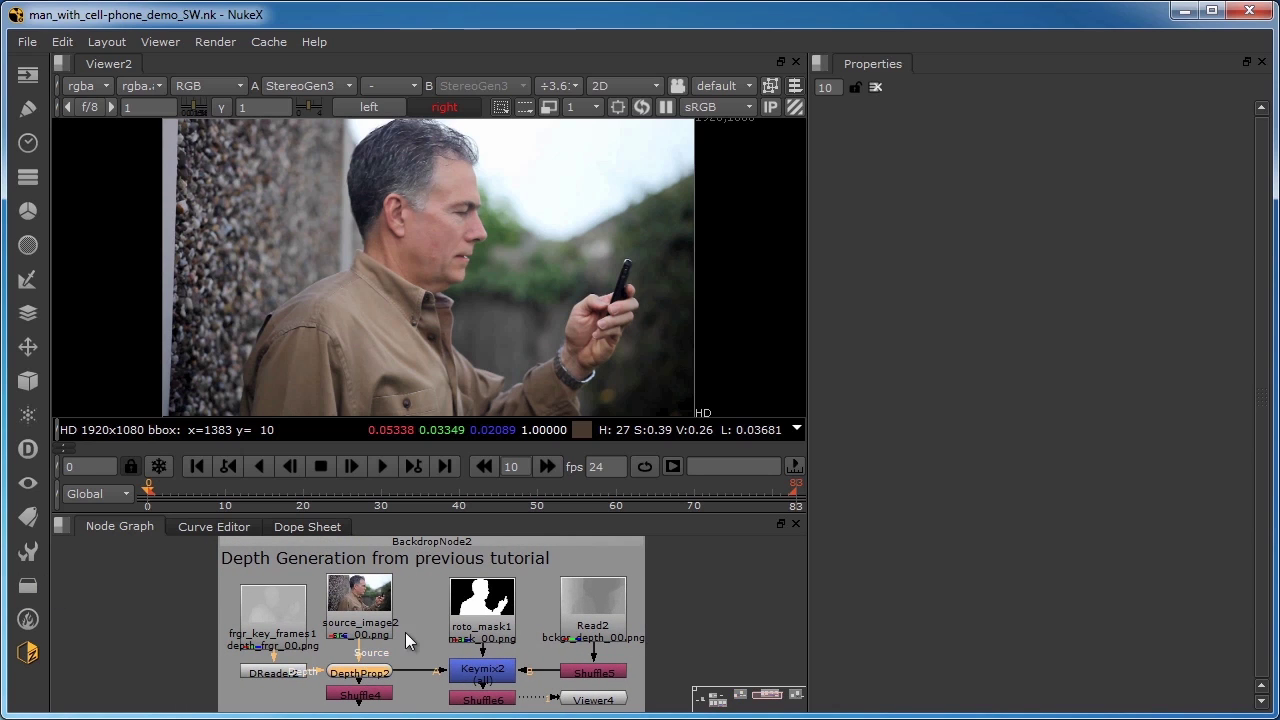
click(488, 608)
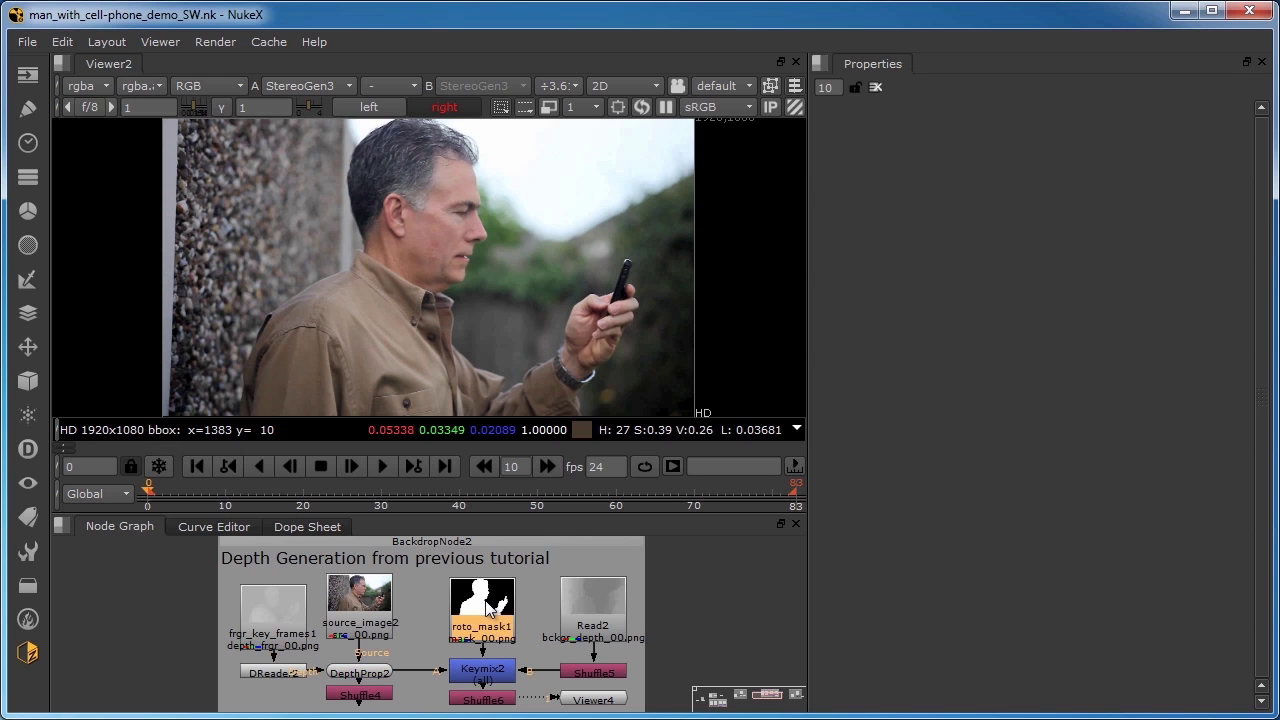
click(588, 699)
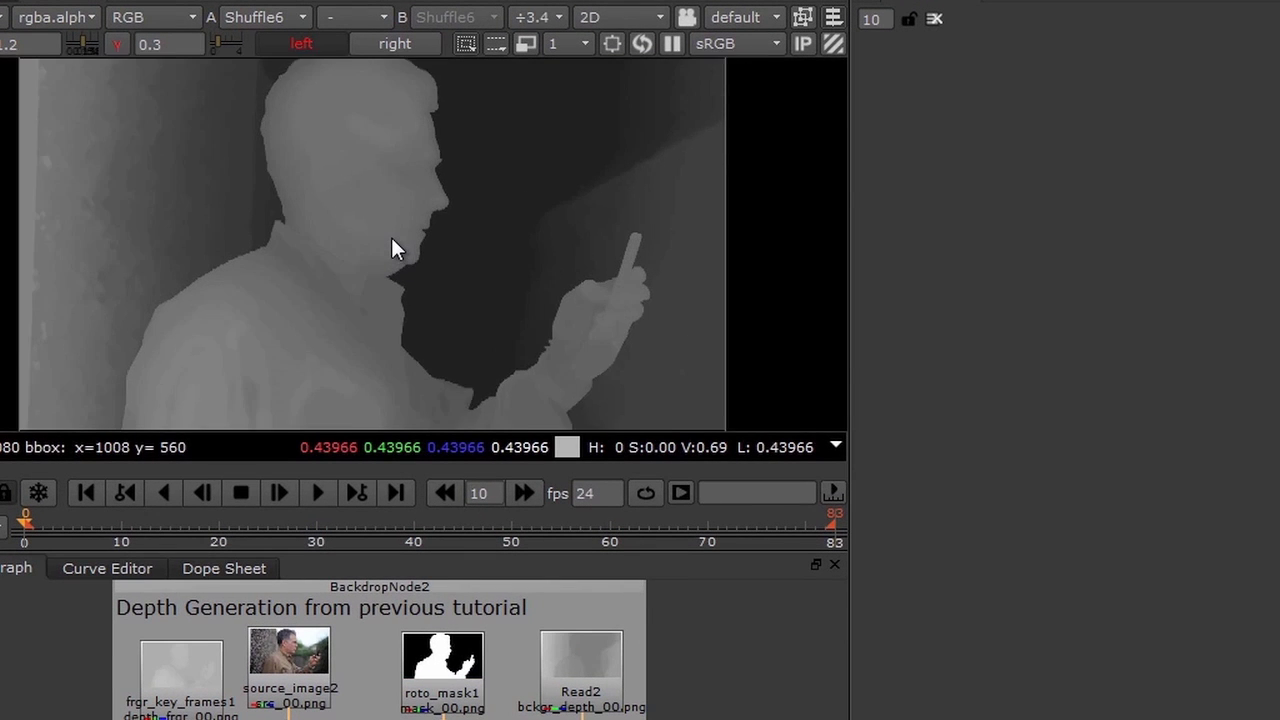
scroll(426, 257, up, 3)
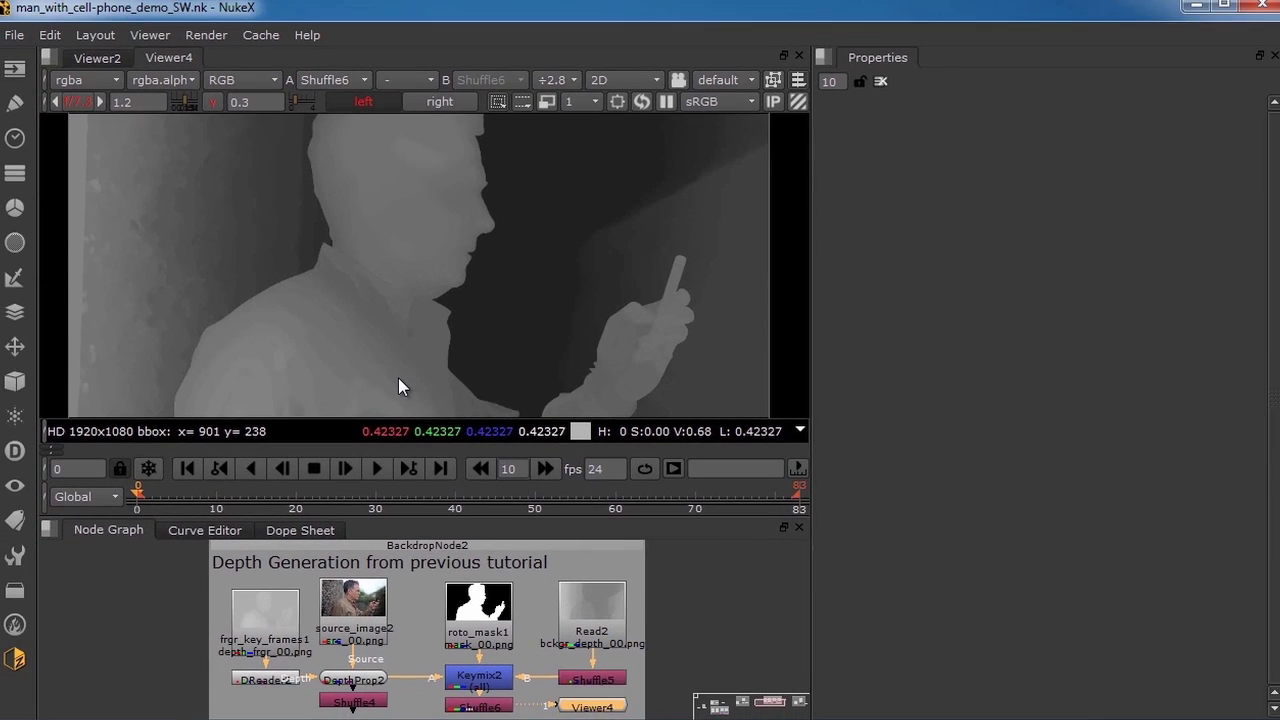
- Centre the '1) Adjust Parallax and Zero level' setup with StereoGen4 in the Node Graph
scroll(403, 377, down, 2)
click(787, 686)
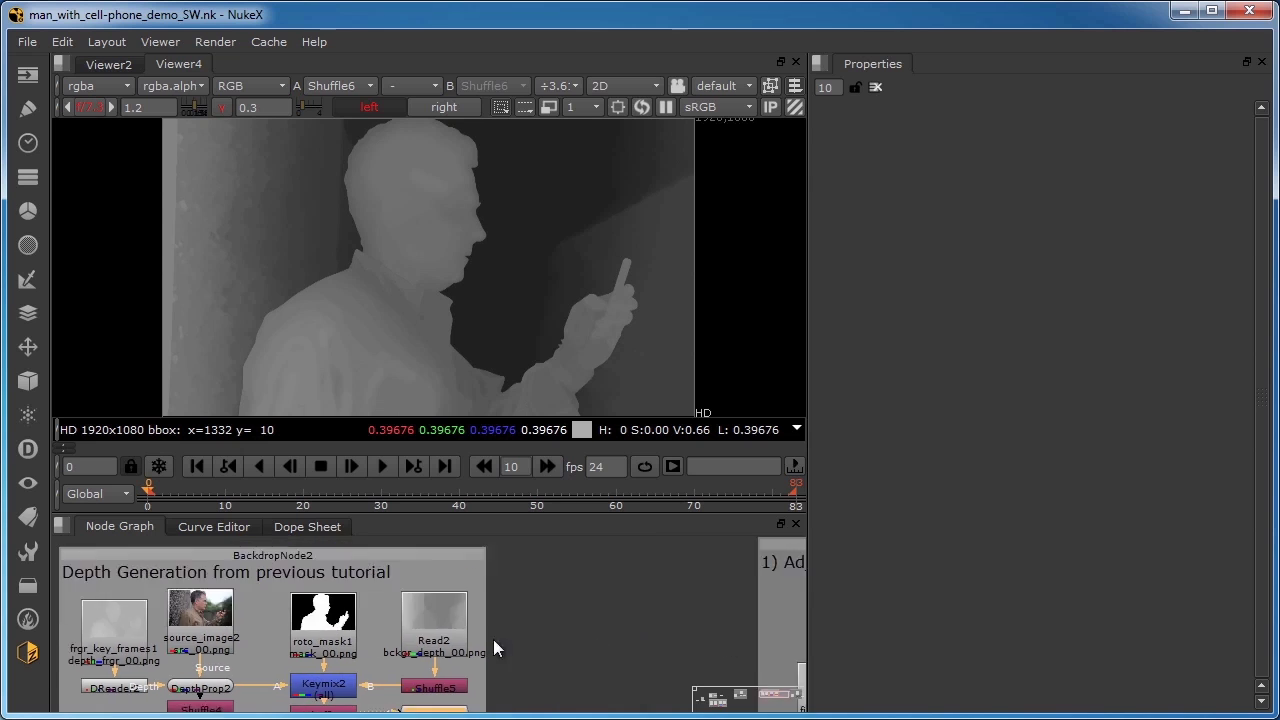
middle_drag(550, 630, 367, 586)
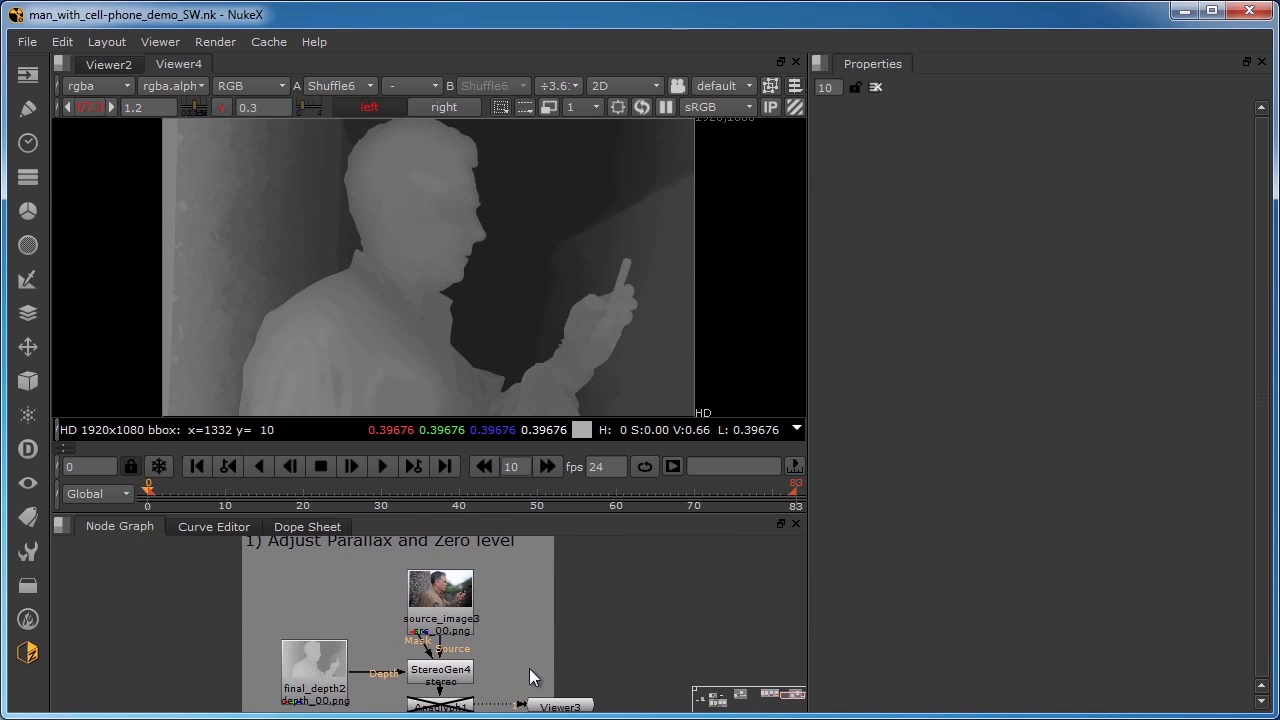
- View Viewer3, open StereoGen4 (Parallax 100, Zero level 127.5), and enable Anaglyph1 for red/cyan
double_click(566, 707)
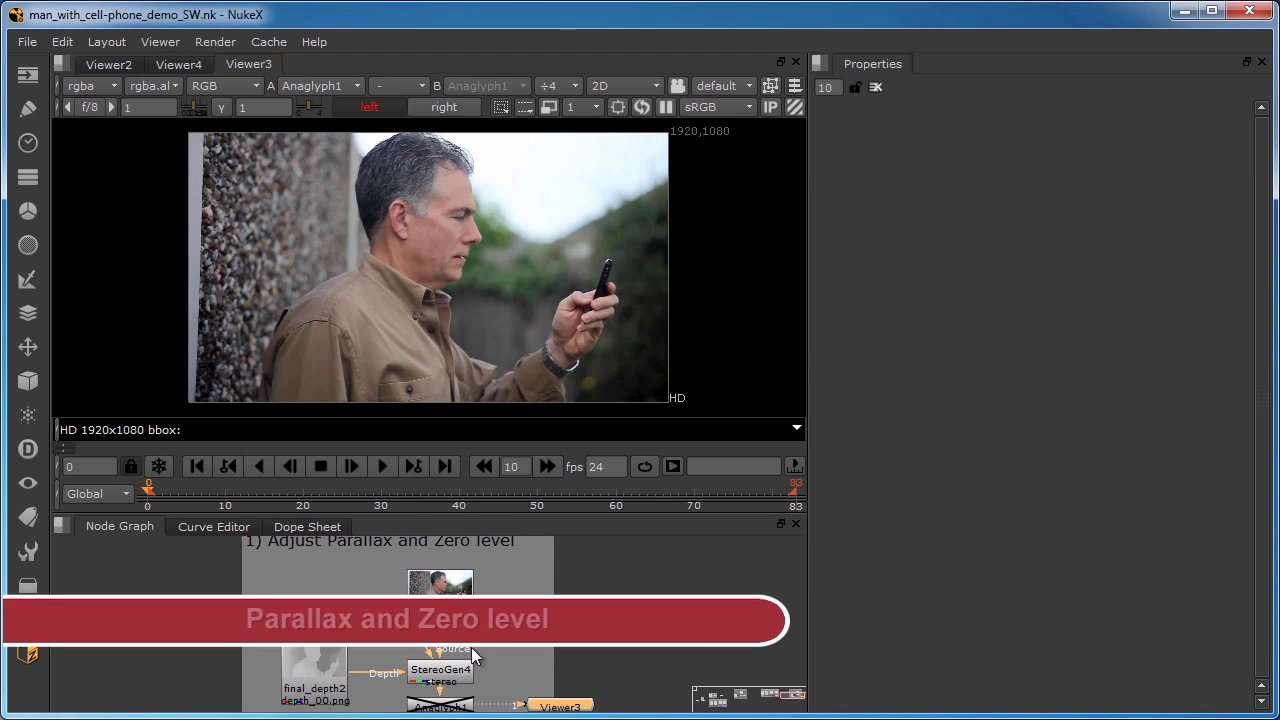
double_click(437, 672)
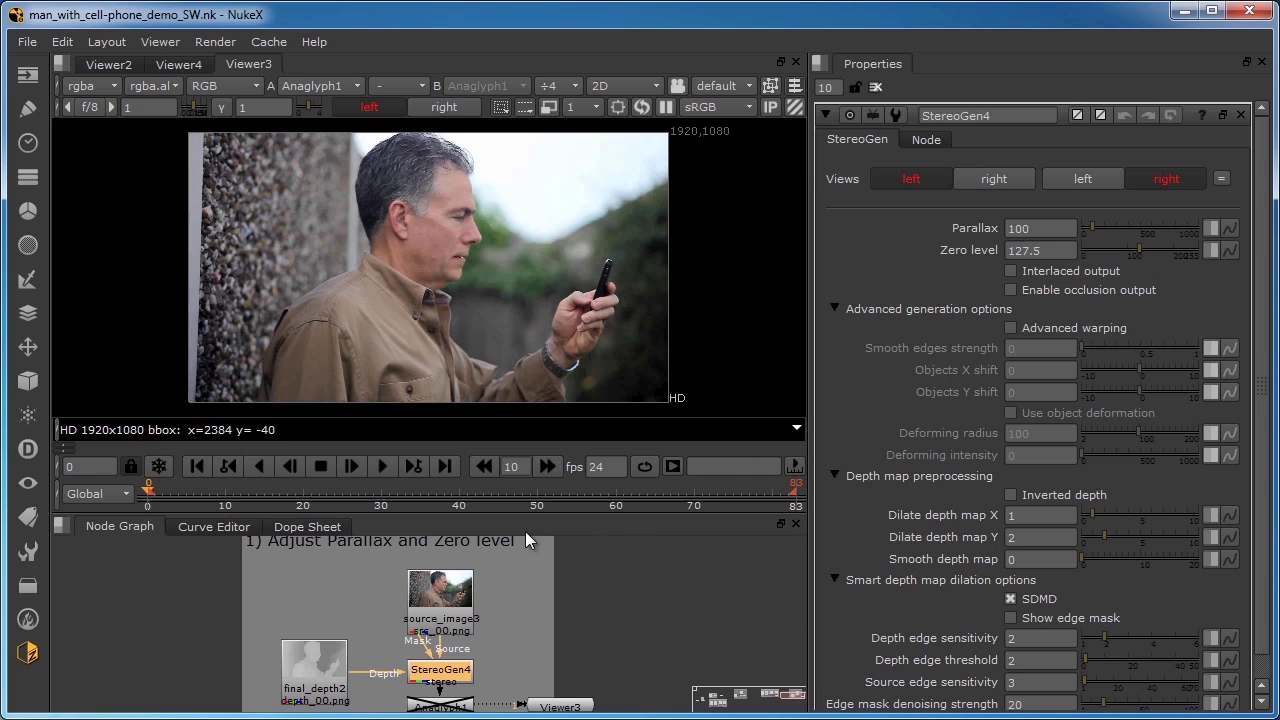
click(455, 593)
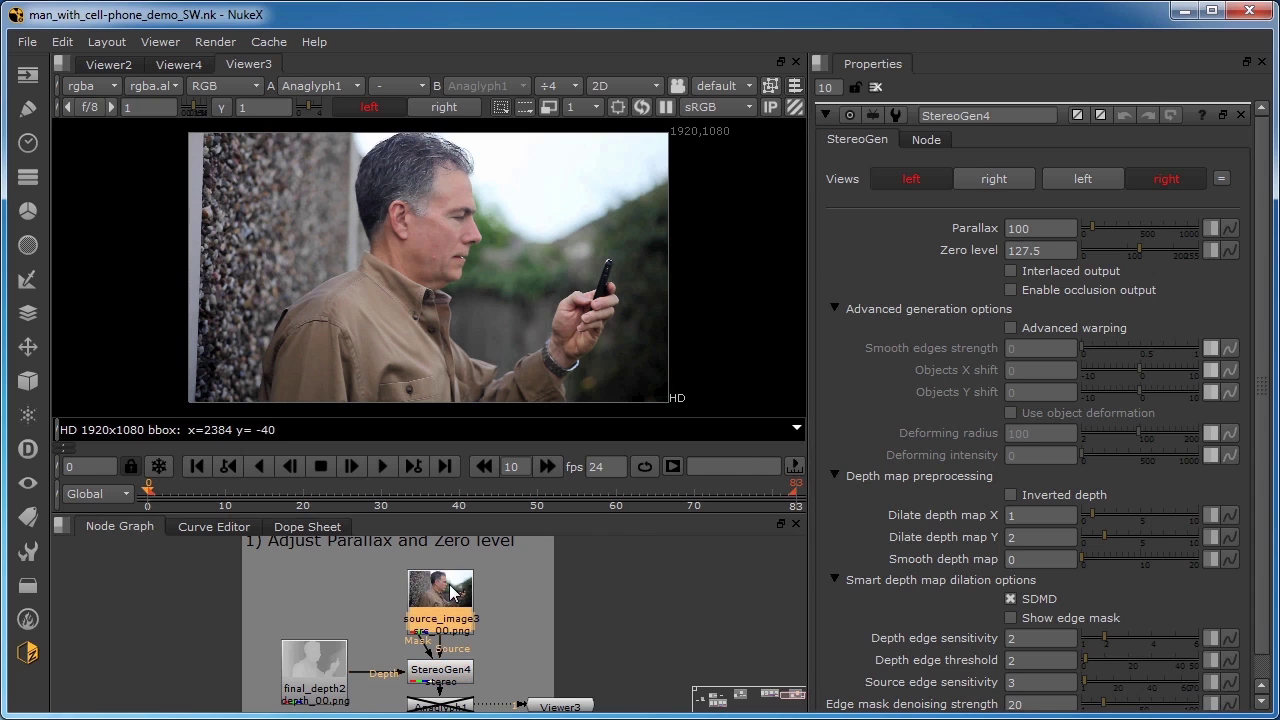
click(326, 668)
click(440, 670)
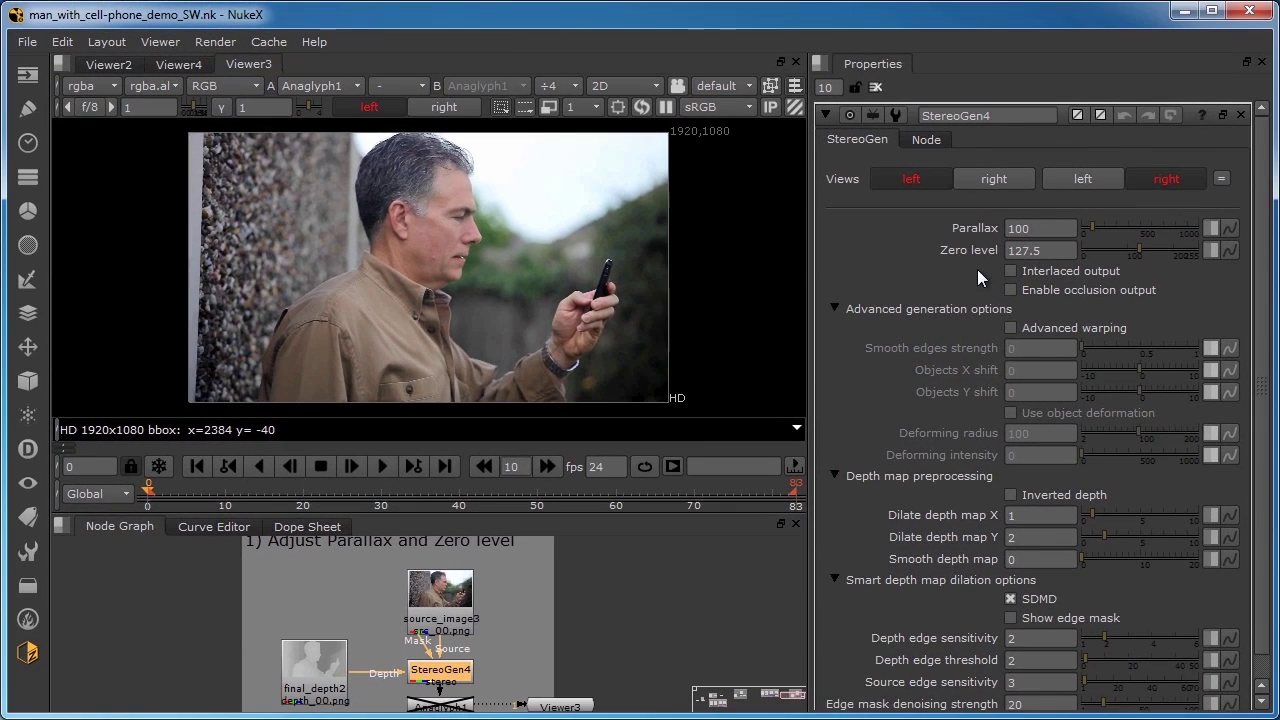
click(440, 707)
key(d)
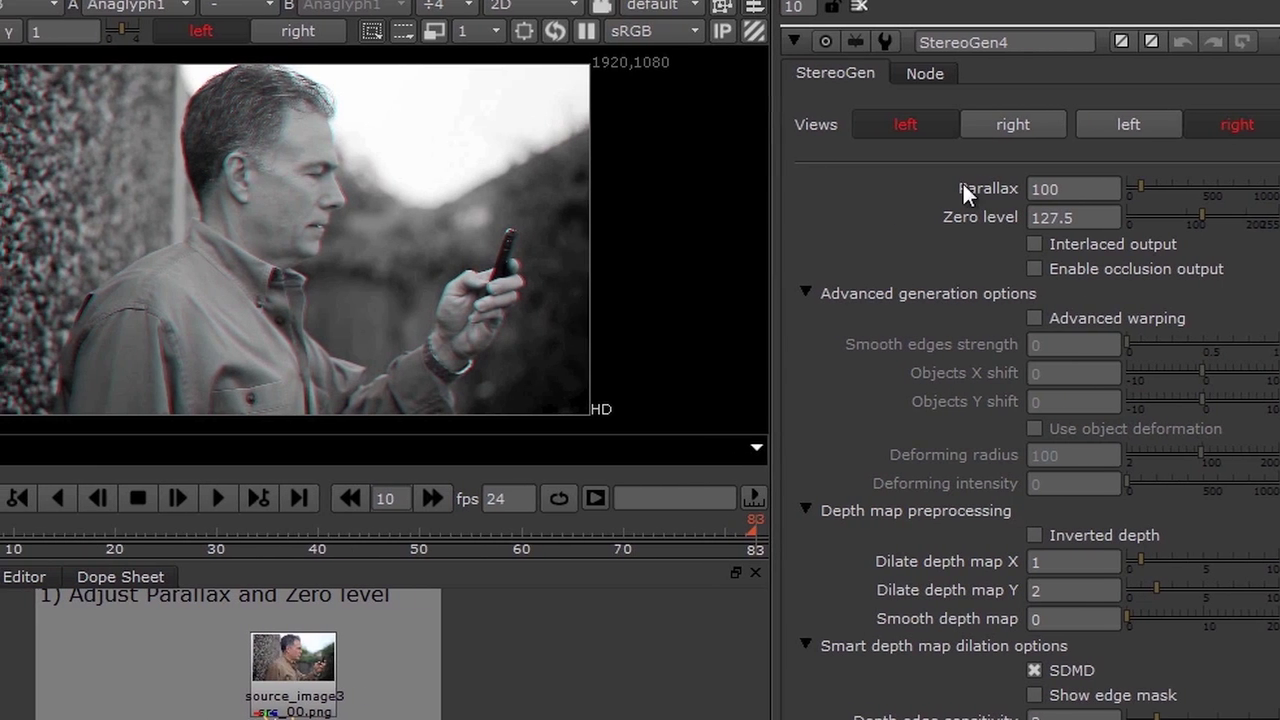
- Raise StereoGen4's Parallax from 100 to 200, comparing both values with undo and redo
click(1068, 189)
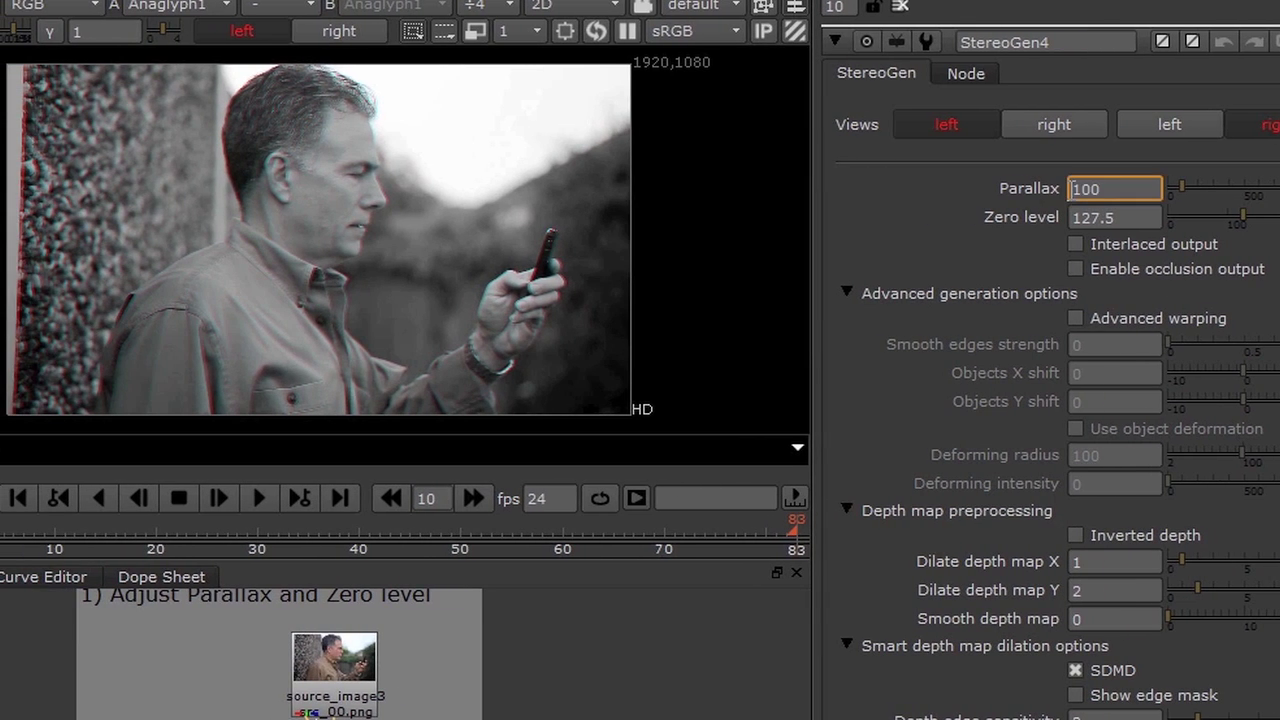
key(Up)
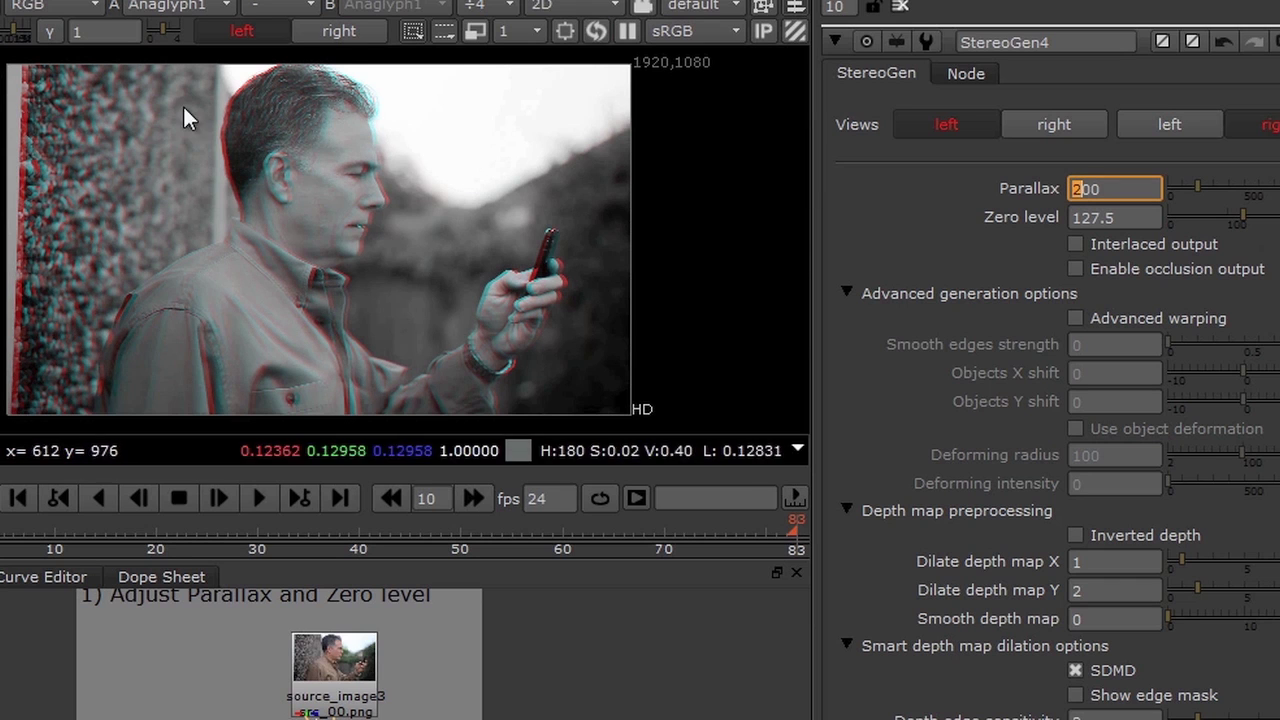
click(920, 198)
key(ctrl+z)
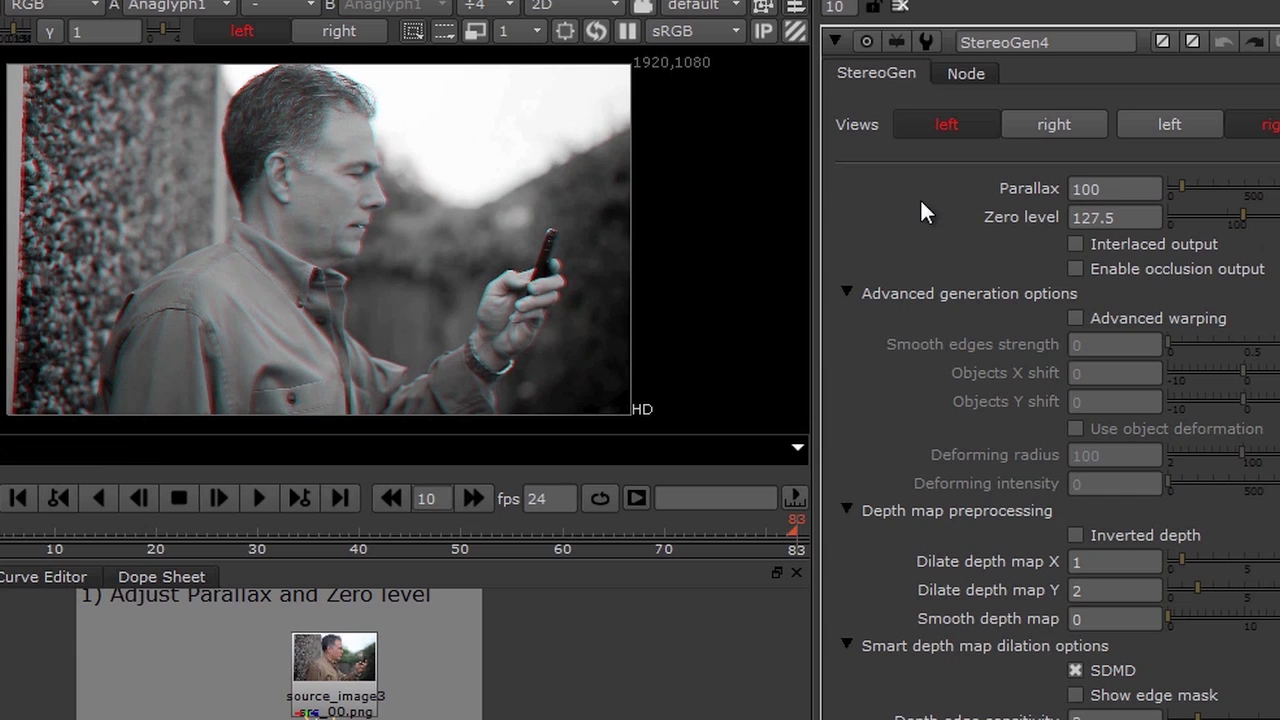
key(ctrl+shift+z)
key(ctrl+z)
key(ctrl+shift+z)
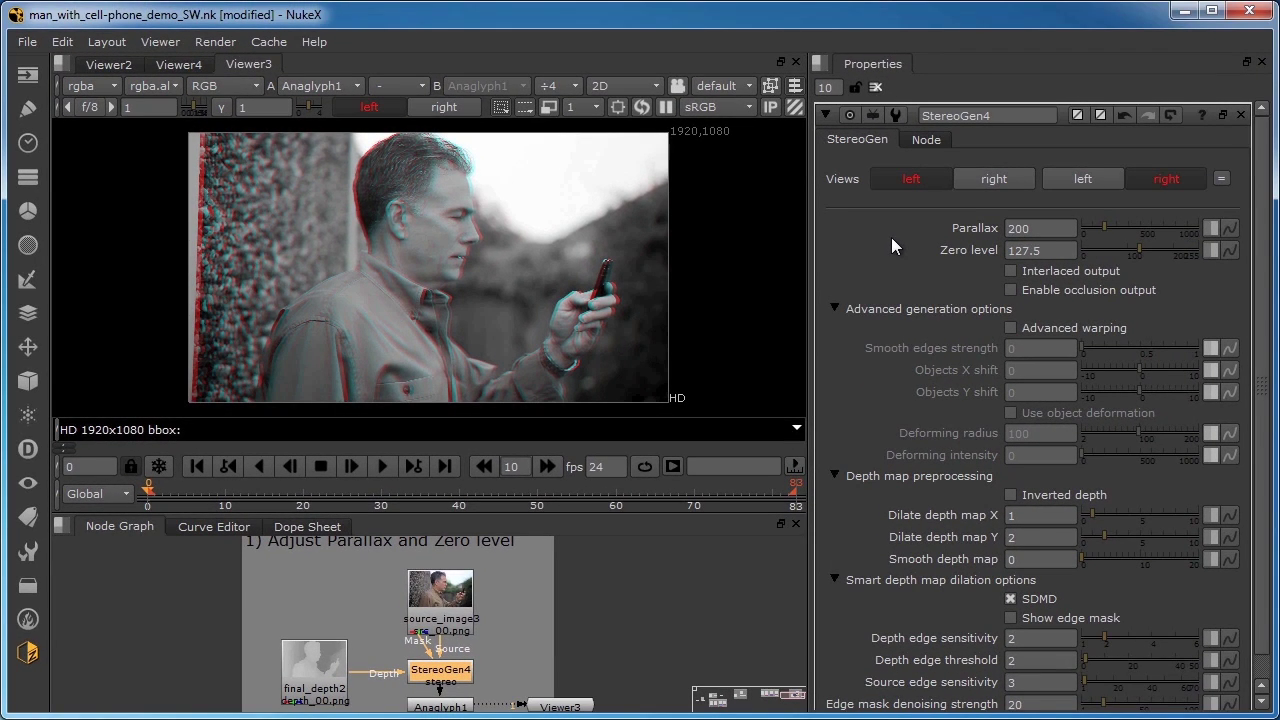
click(436, 708)
- Disable Anaglyph1 and flick between the left and right eyes of the colour image
key(d)
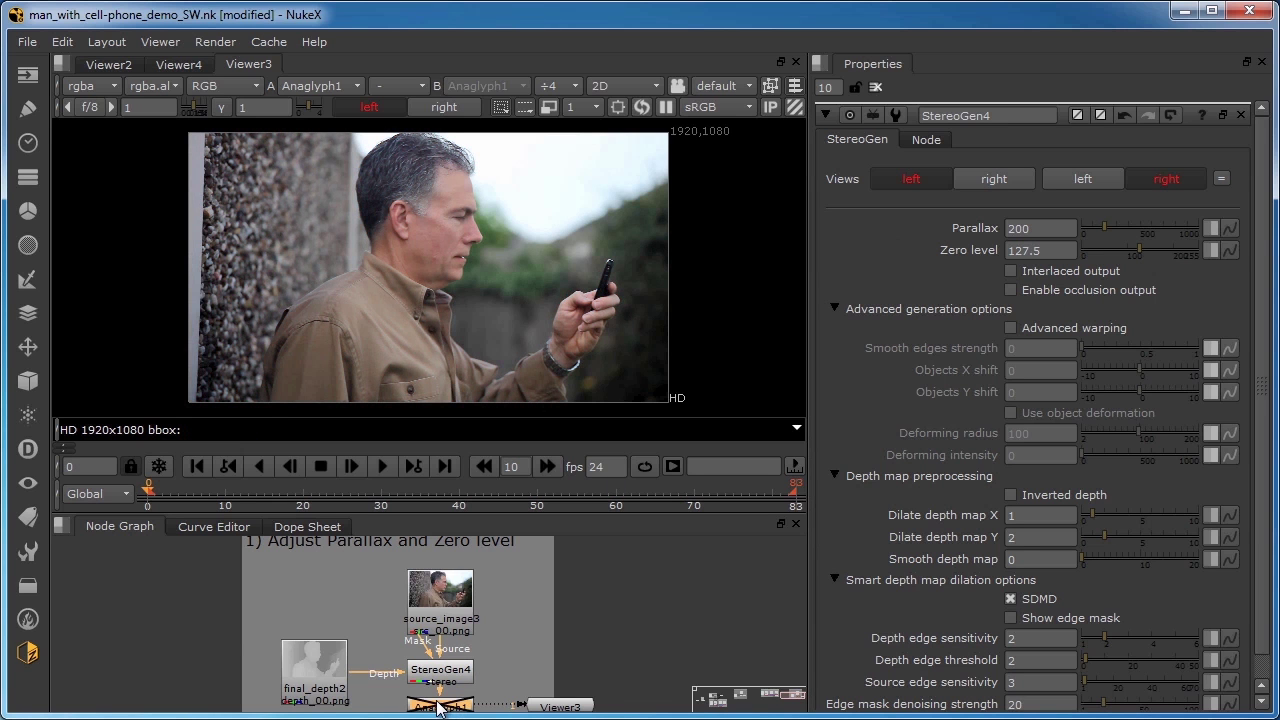
scroll(490, 134, up, 2)
scroll(460, 210, up, 3)
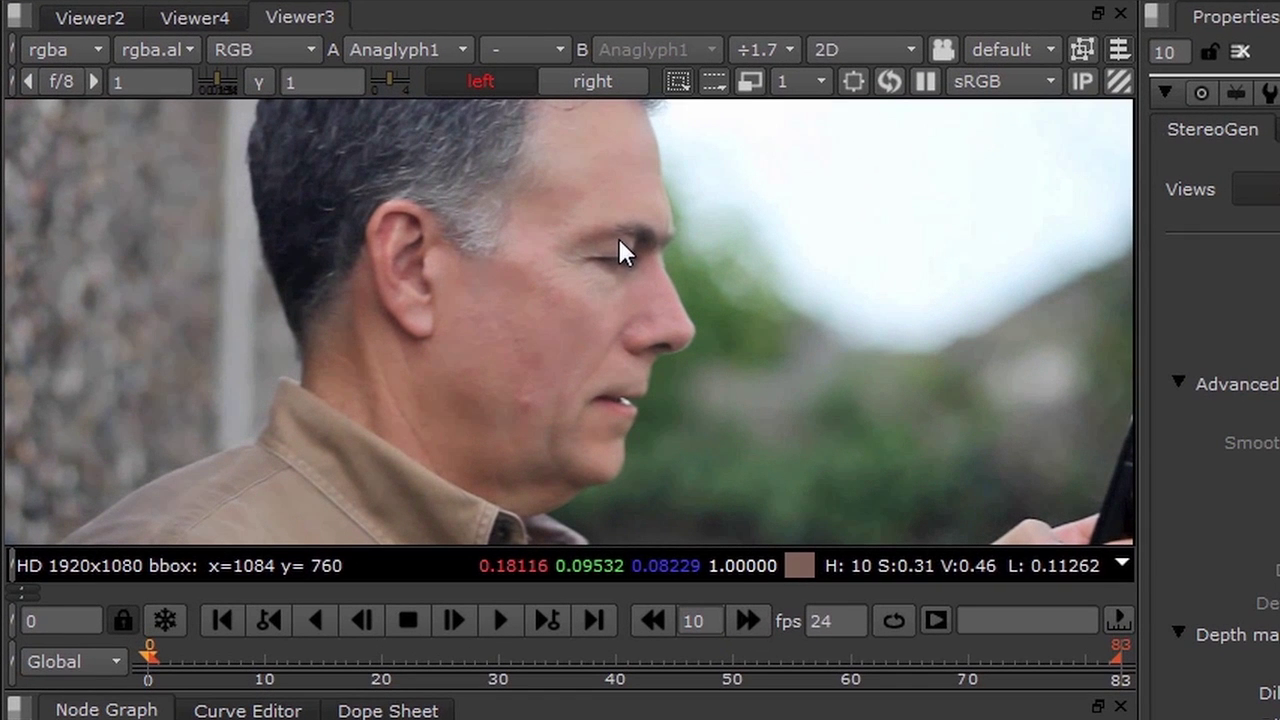
click(608, 86)
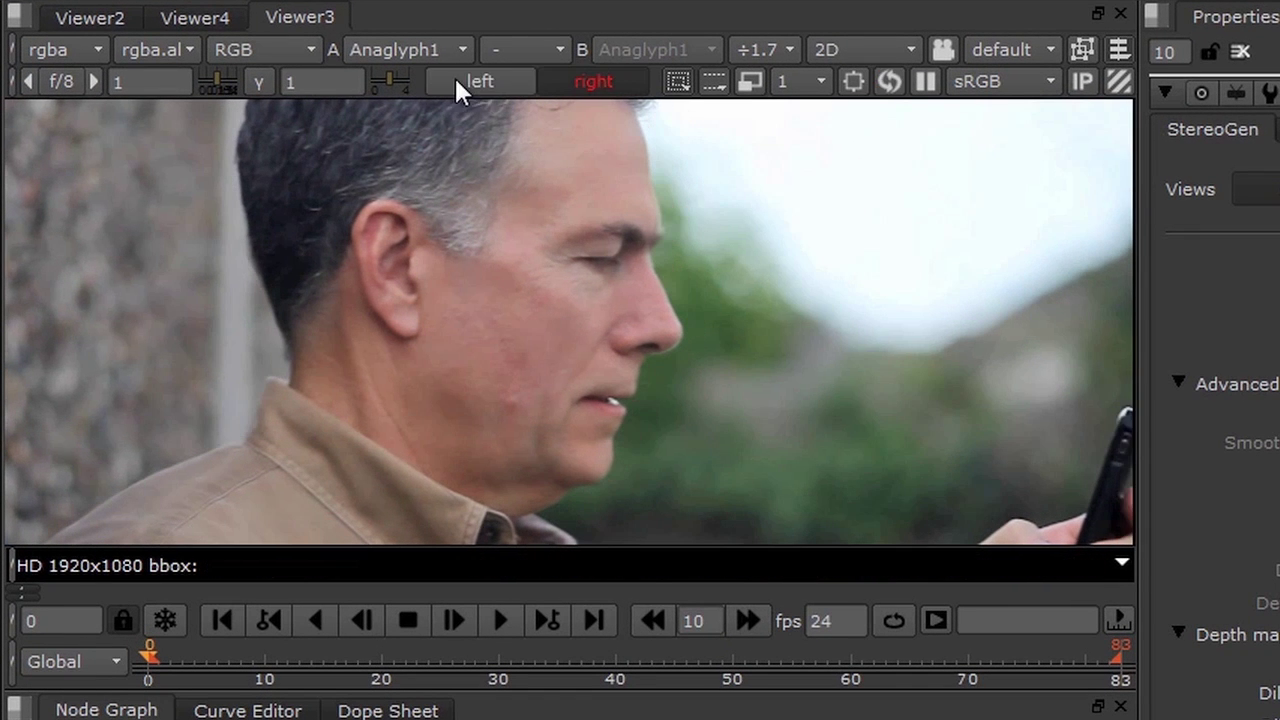
click(458, 80)
click(581, 75)
key(semicolon)
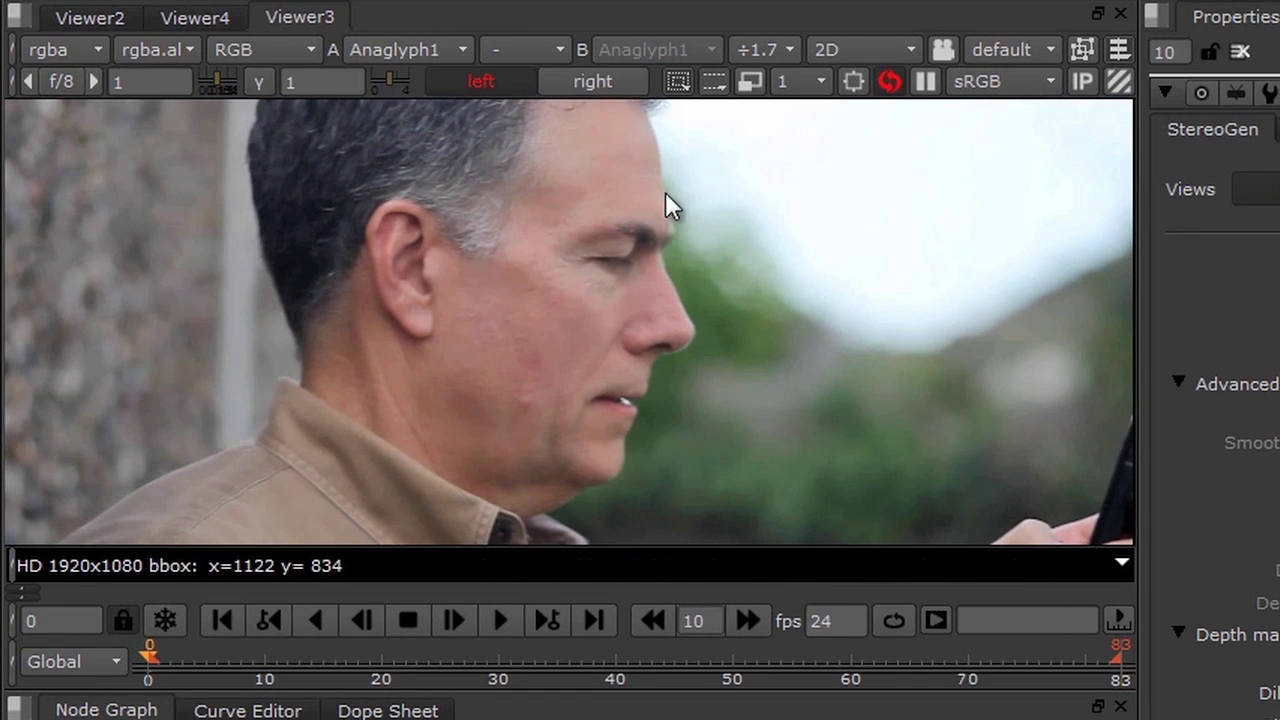
key(apostrophe)
key(semicolon)
key(apostrophe)
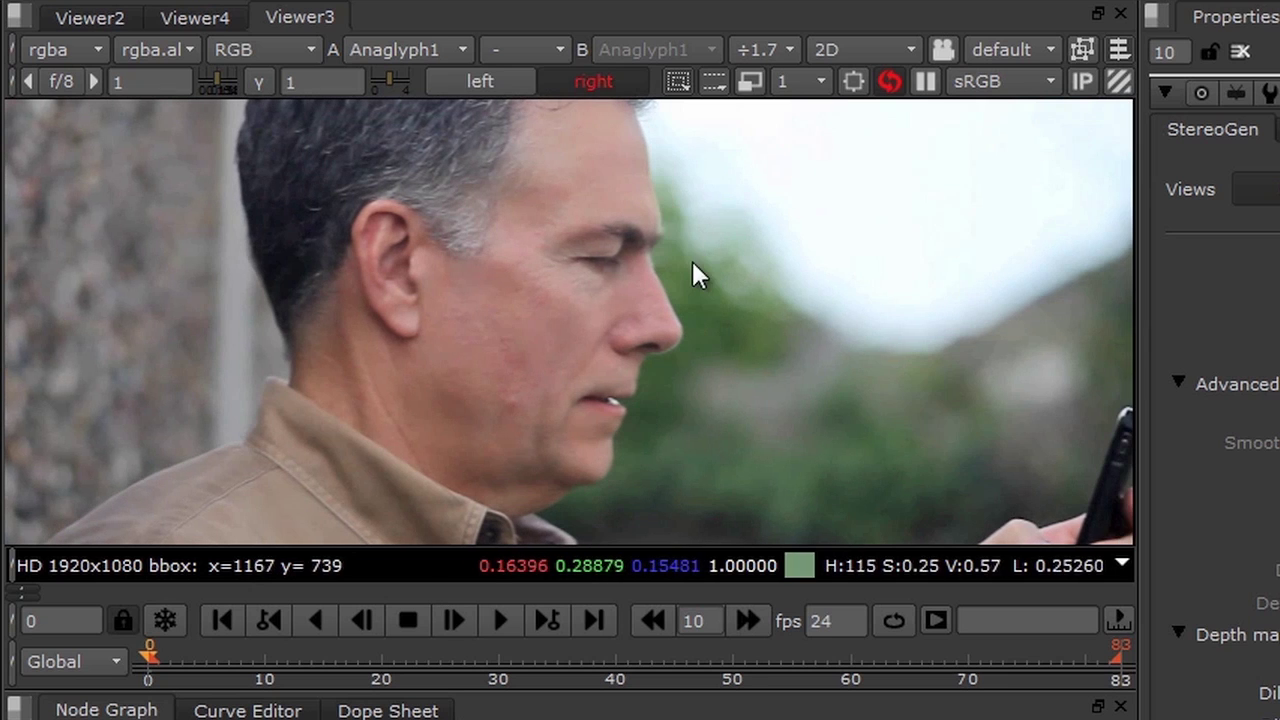
- Compare the man's nose edge in both eyes, ending on the right eye with the frame fitted
scroll(706, 340, up, 6)
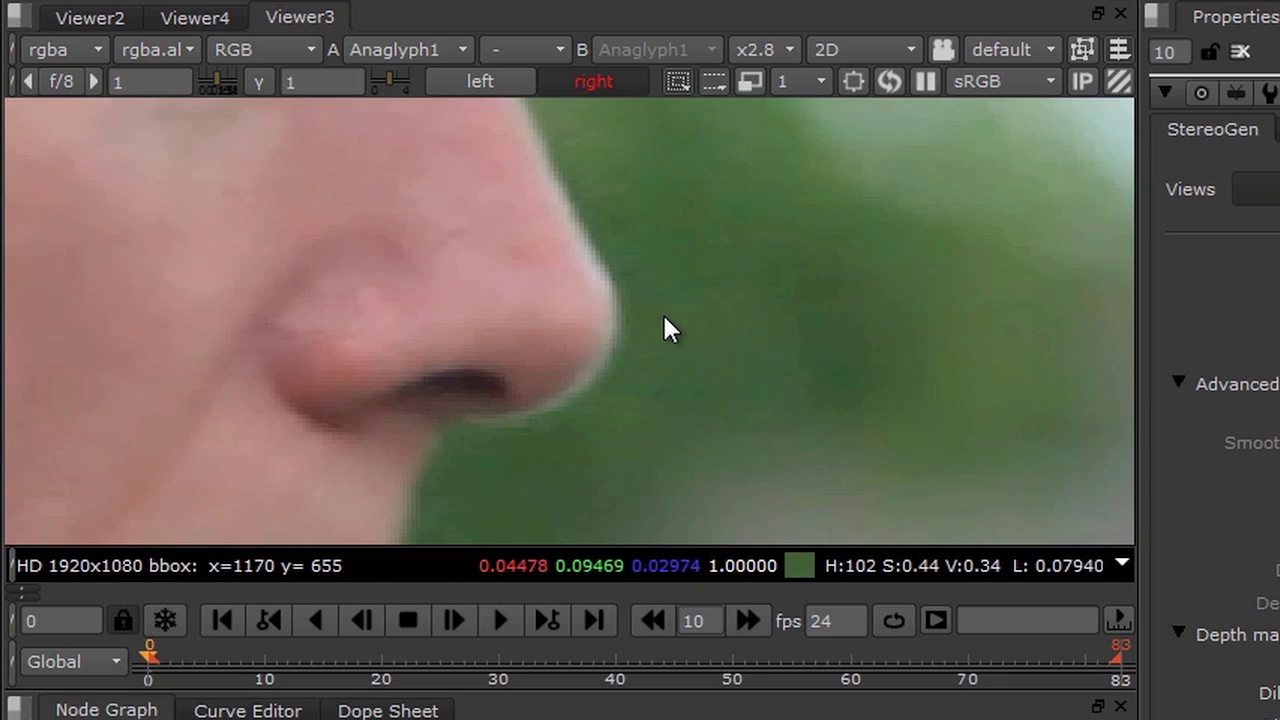
key(semicolon)
key(apostrophe)
key(semicolon)
key(apostrophe)
key(semicolon)
key(apostrophe)
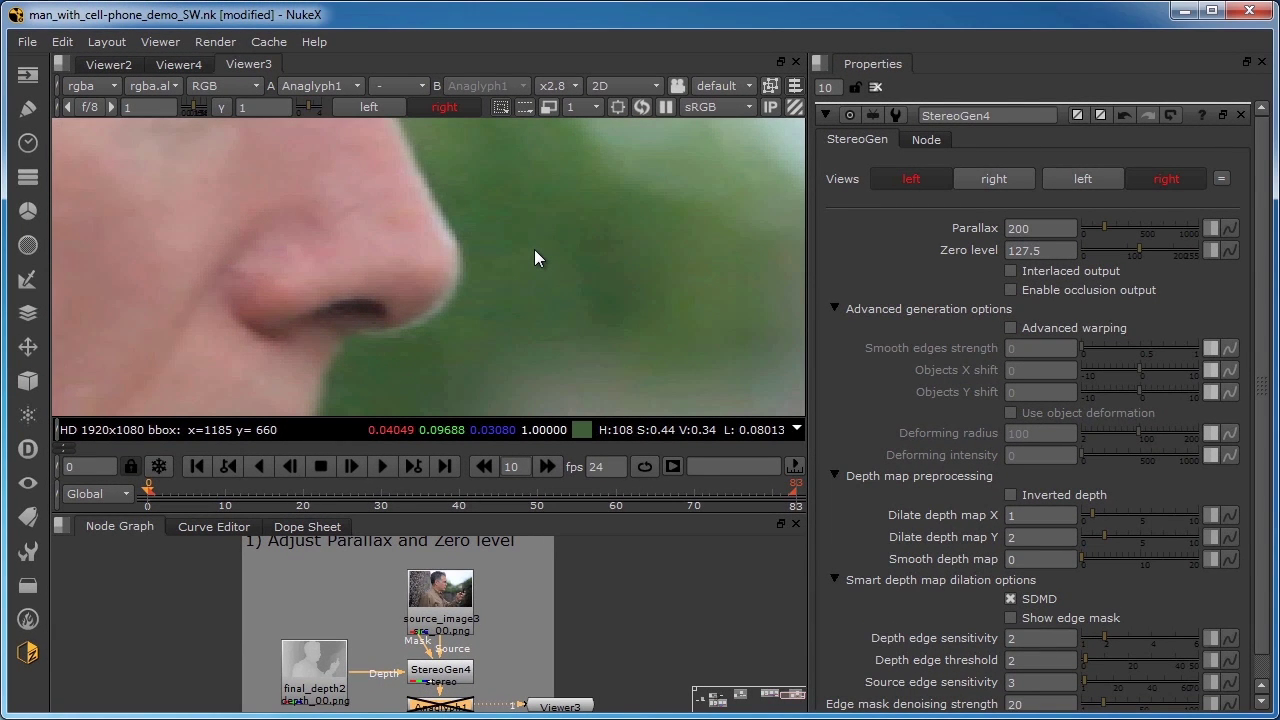
key(f)
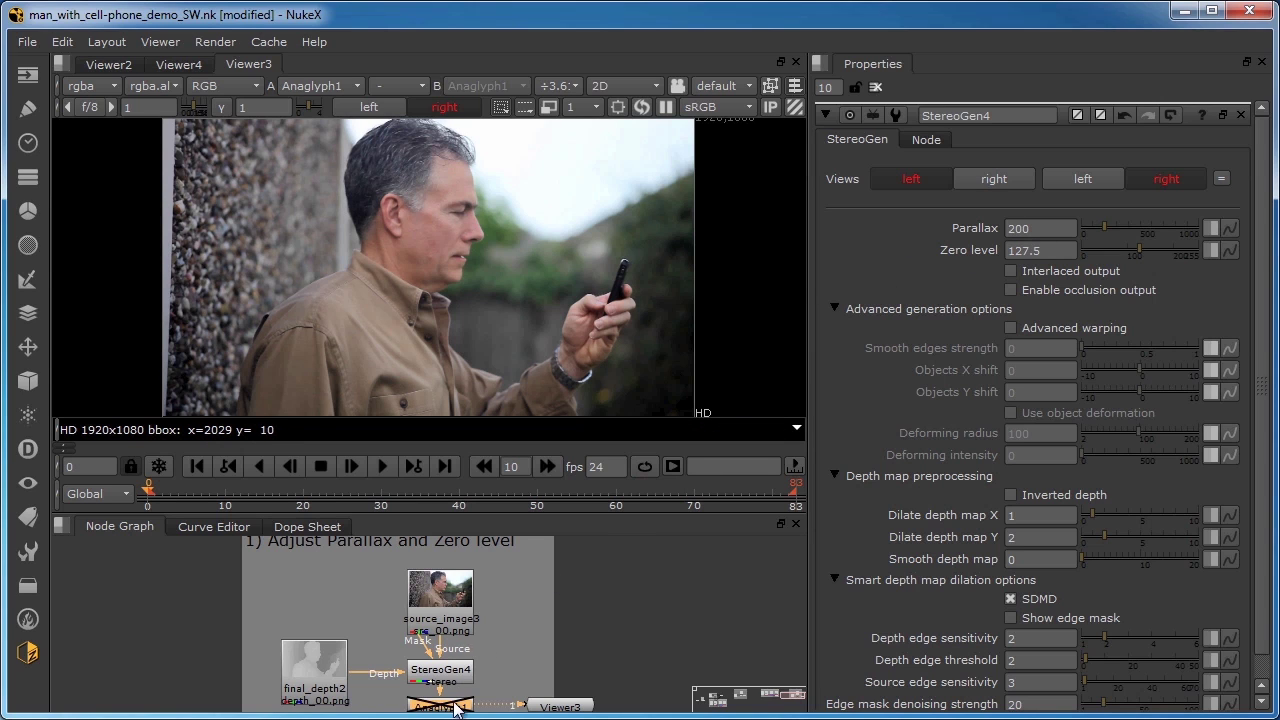
- With the anaglyph preview on, change StereoGen4's Zero level from 127.5 to 198
key(d)
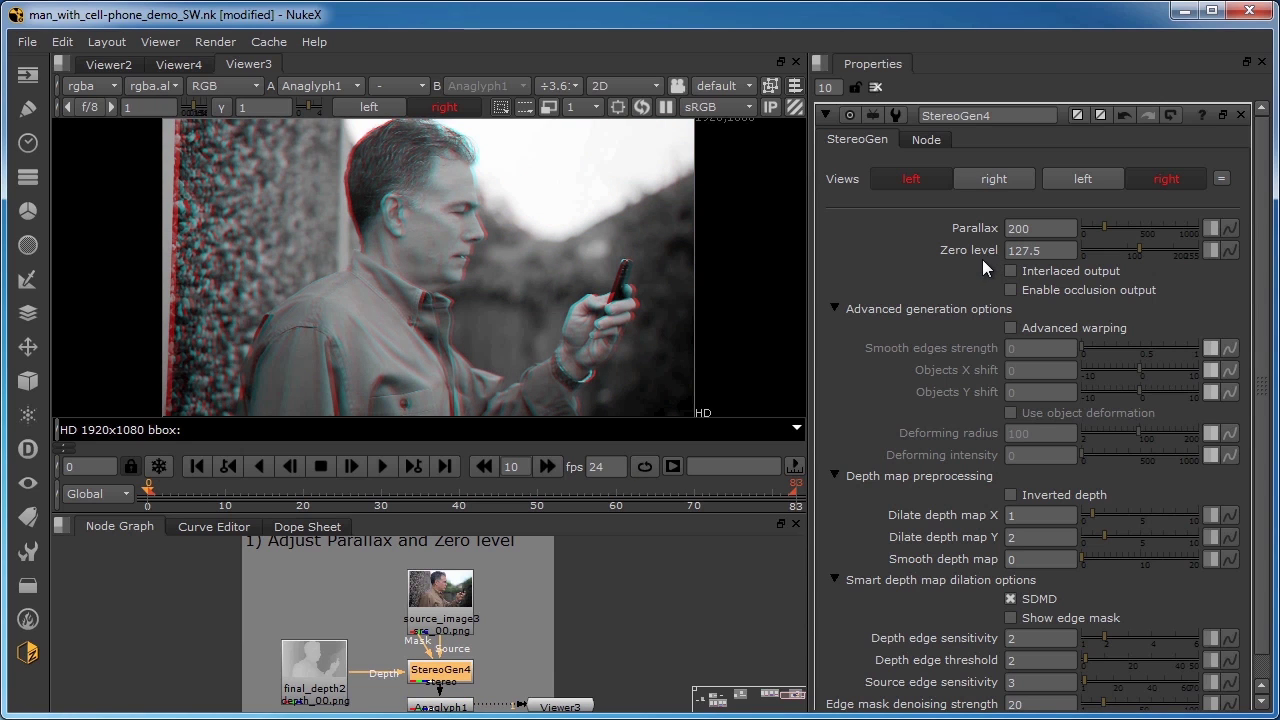
click(1062, 250)
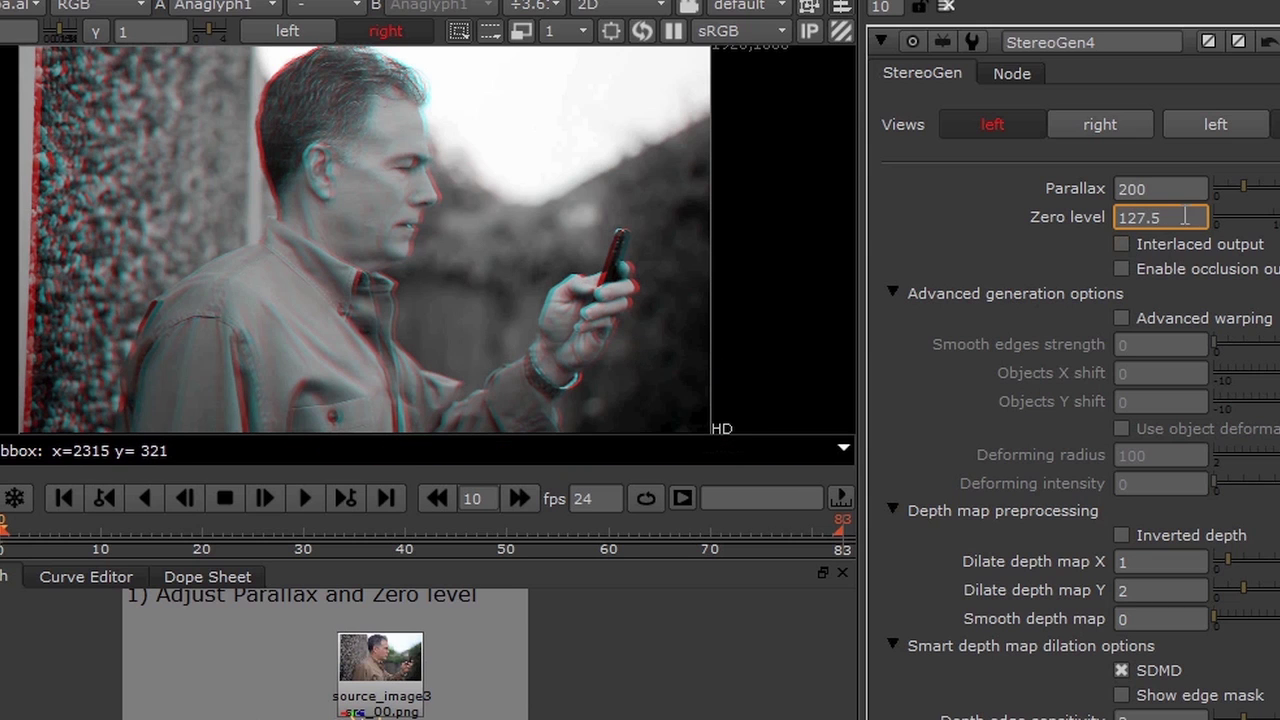
drag(1166, 218, 1152, 220)
double_click(1150, 219)
text(198)
key(Return)
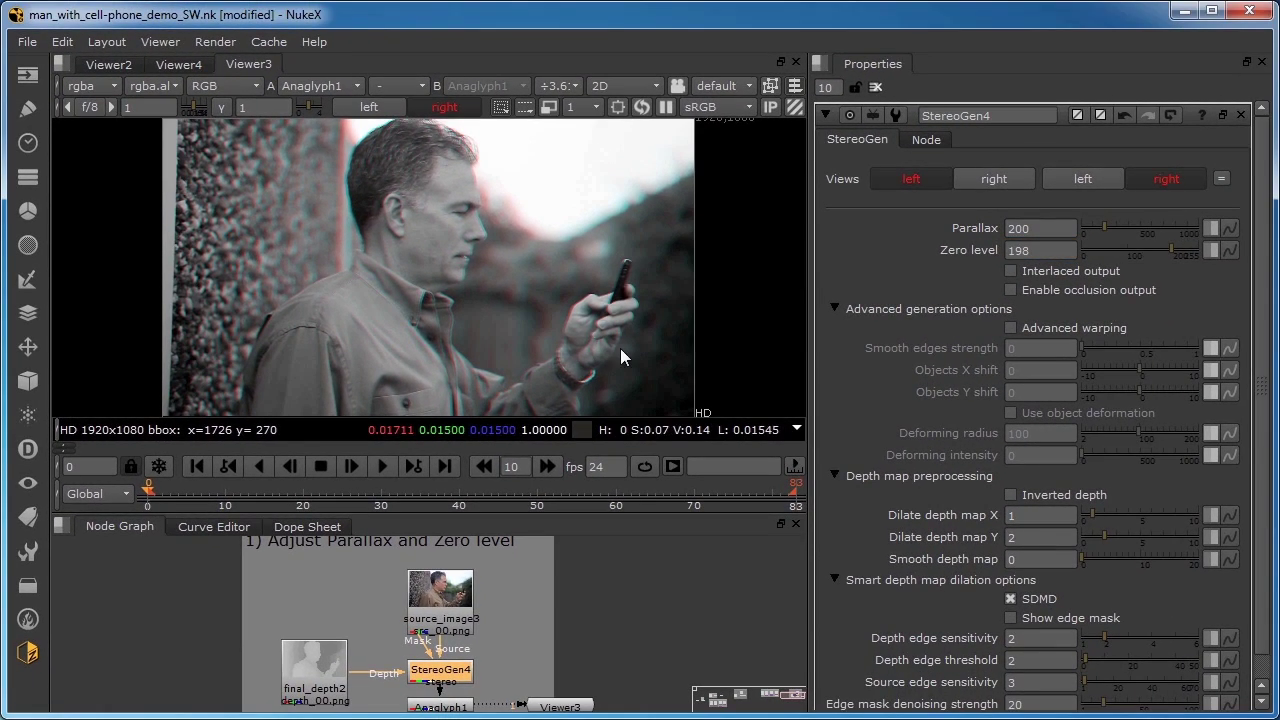
click(435, 707)
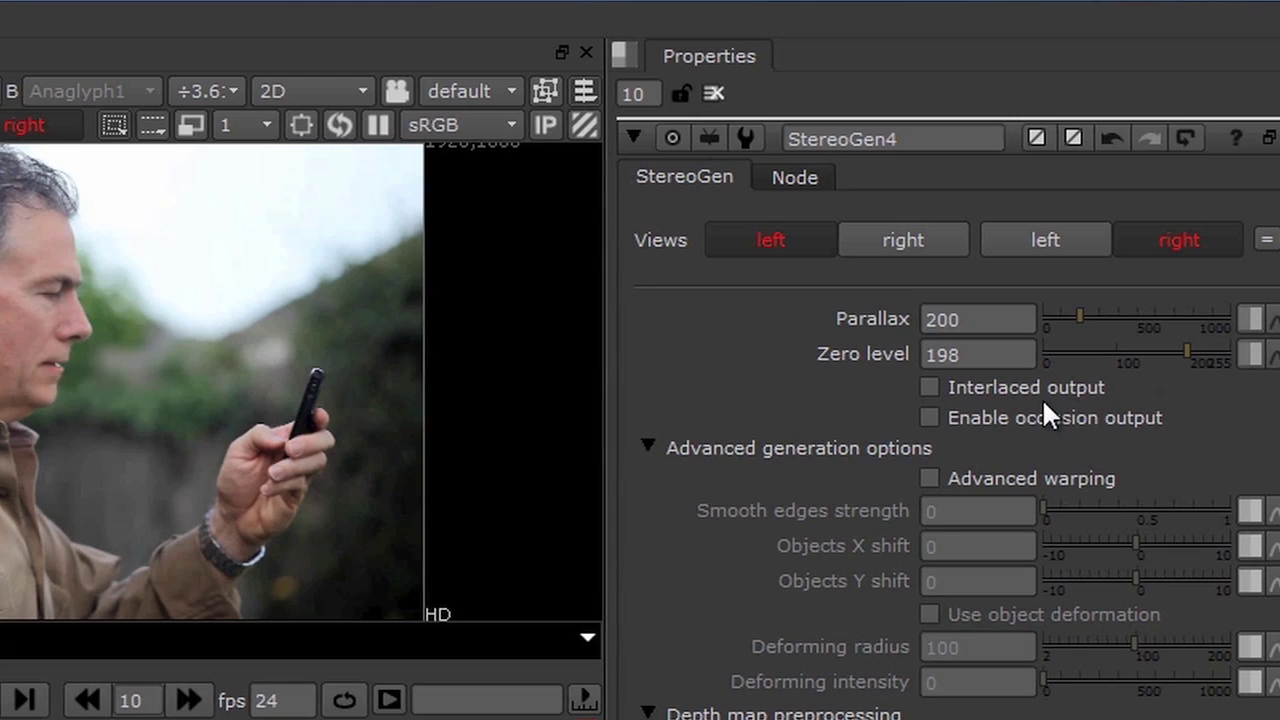
click(940, 396)
click(922, 385)
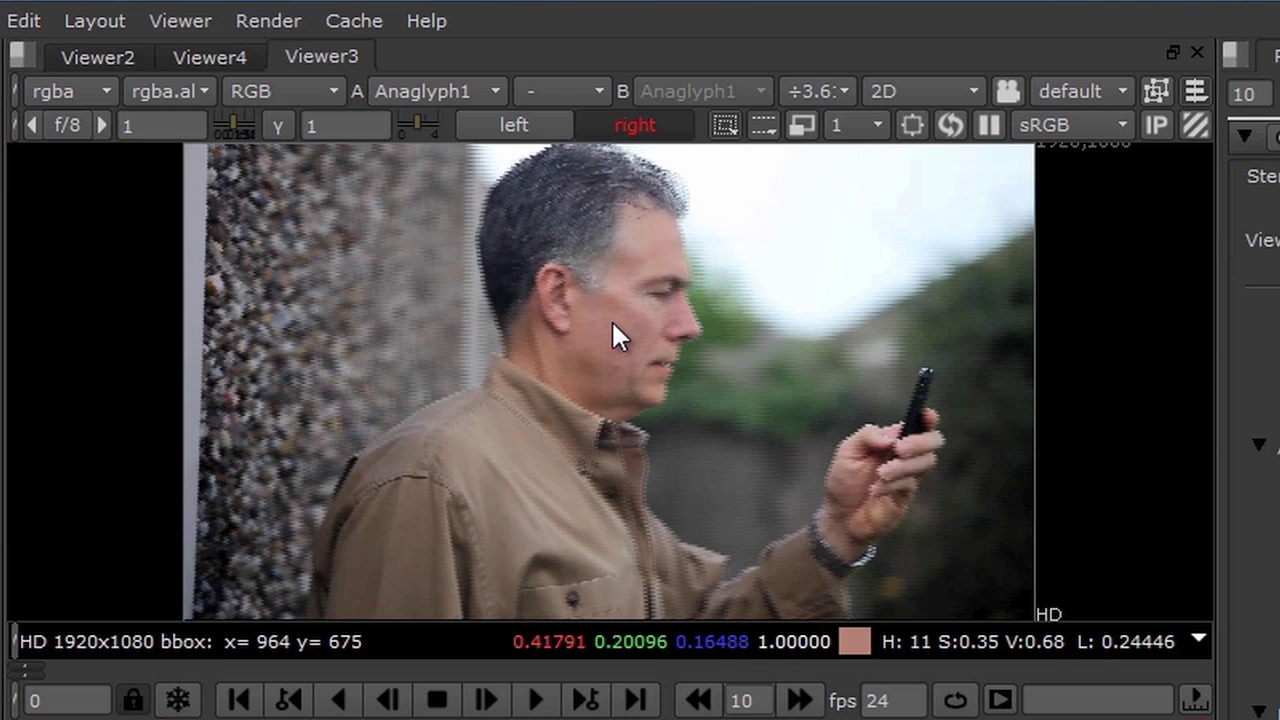
scroll(489, 330, up, 5)
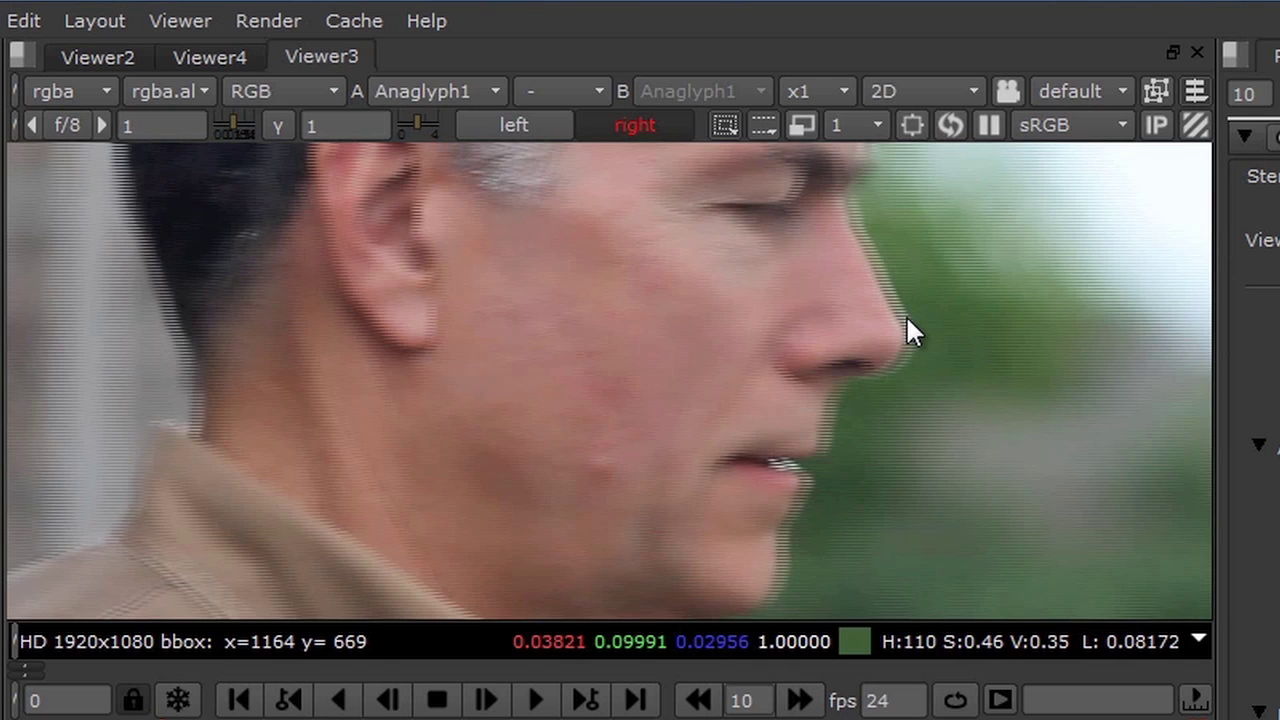
scroll(906, 315, up, 2)
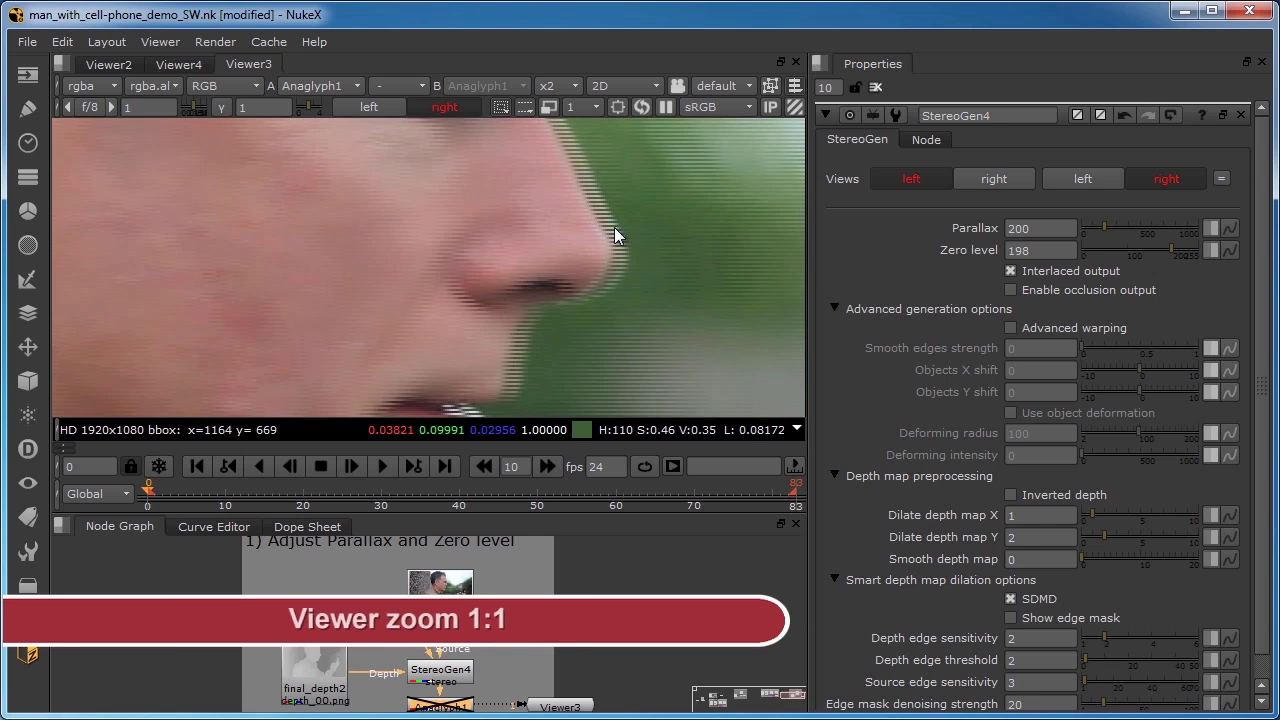
click(564, 85)
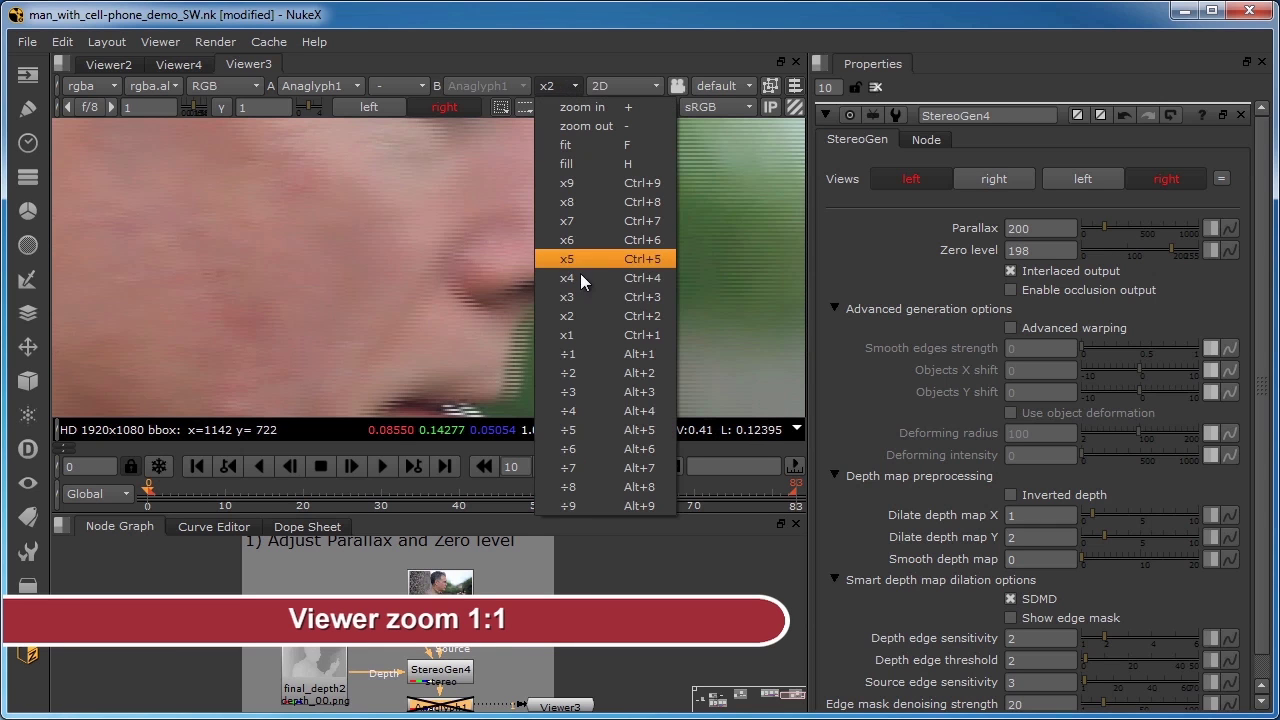
click(581, 334)
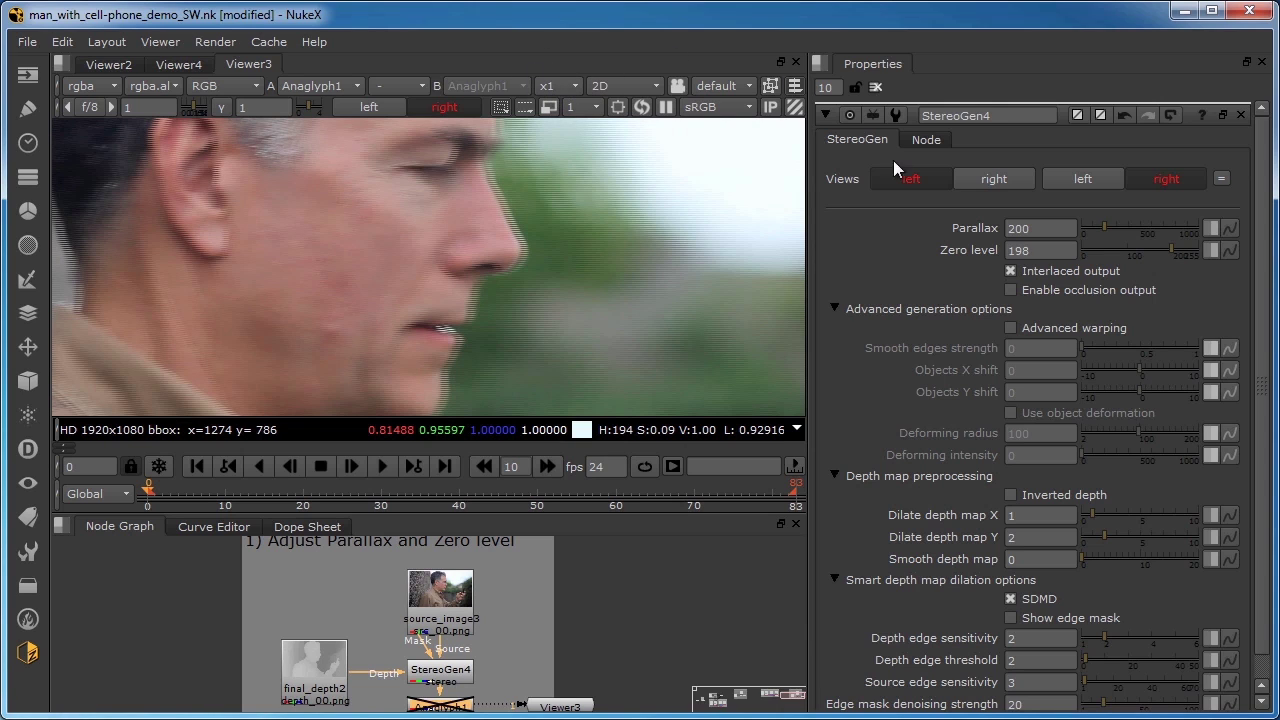
click(1011, 270)
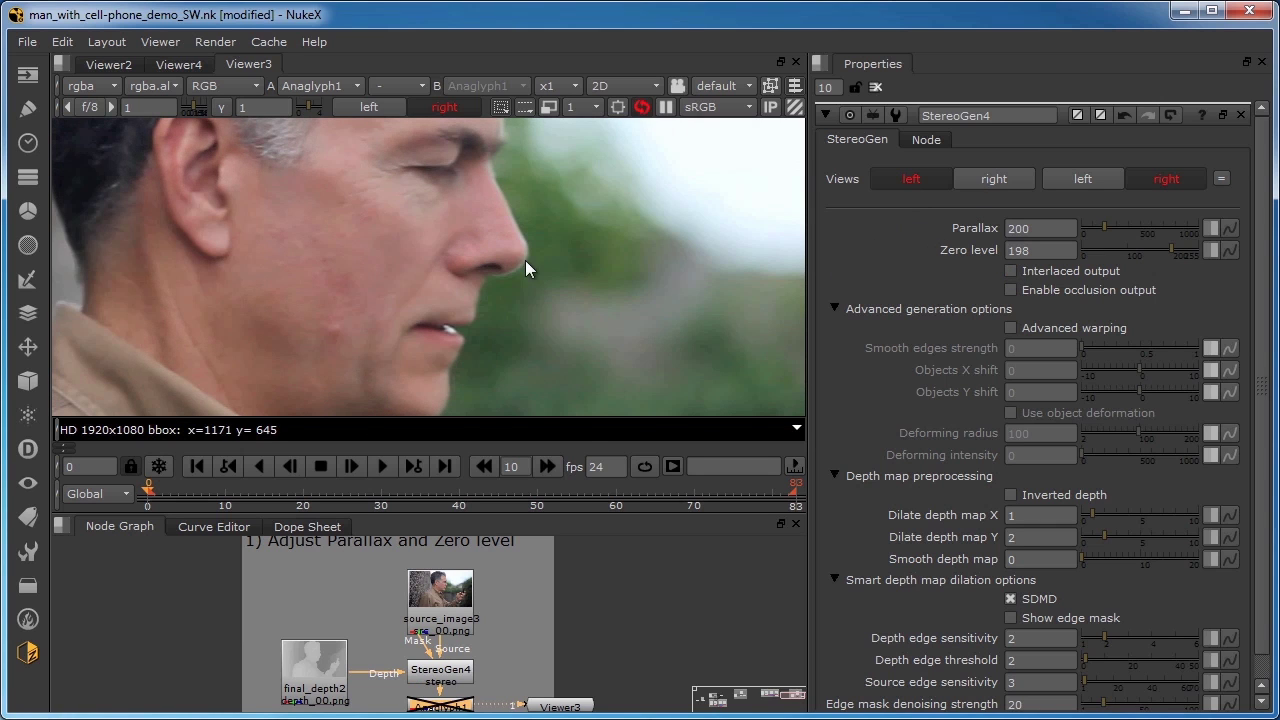
key(f)
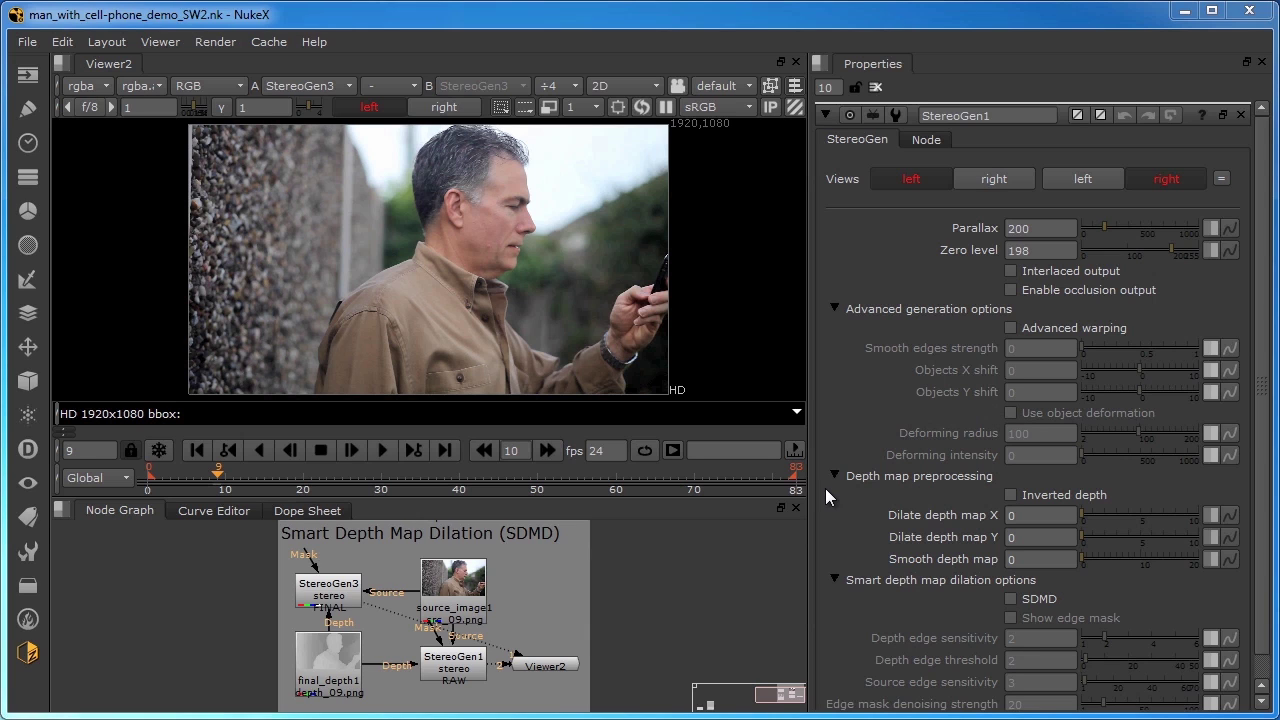
- View the raw StereoGen1 output zoomed in and compare its left and right eyes
click(455, 662)
key(1)
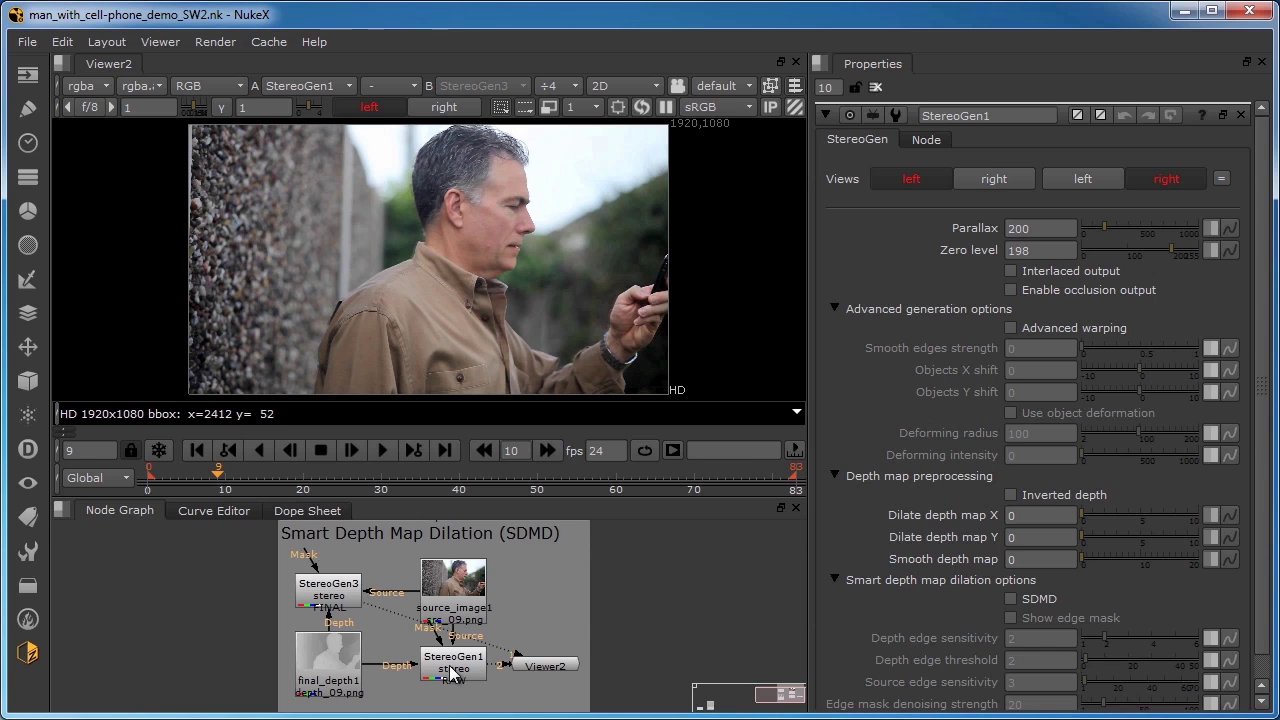
scroll(535, 225, up, 5)
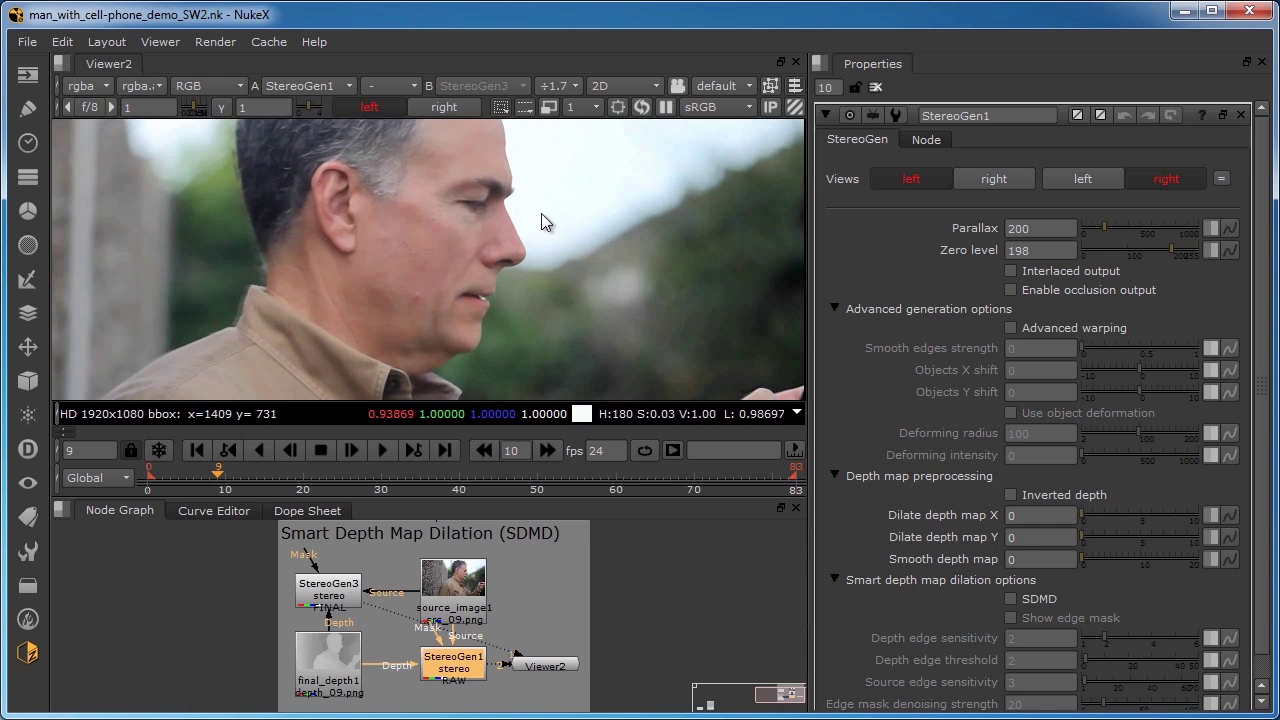
scroll(541, 214, up, 1)
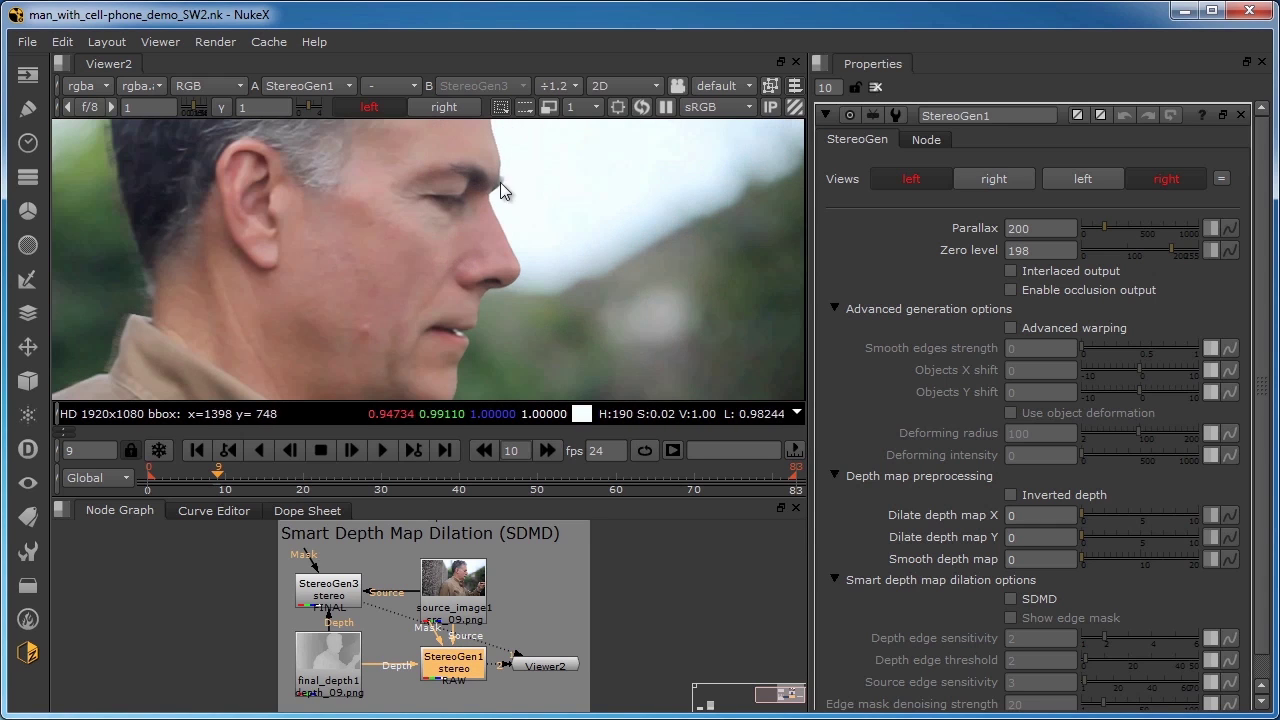
click(443, 108)
click(375, 104)
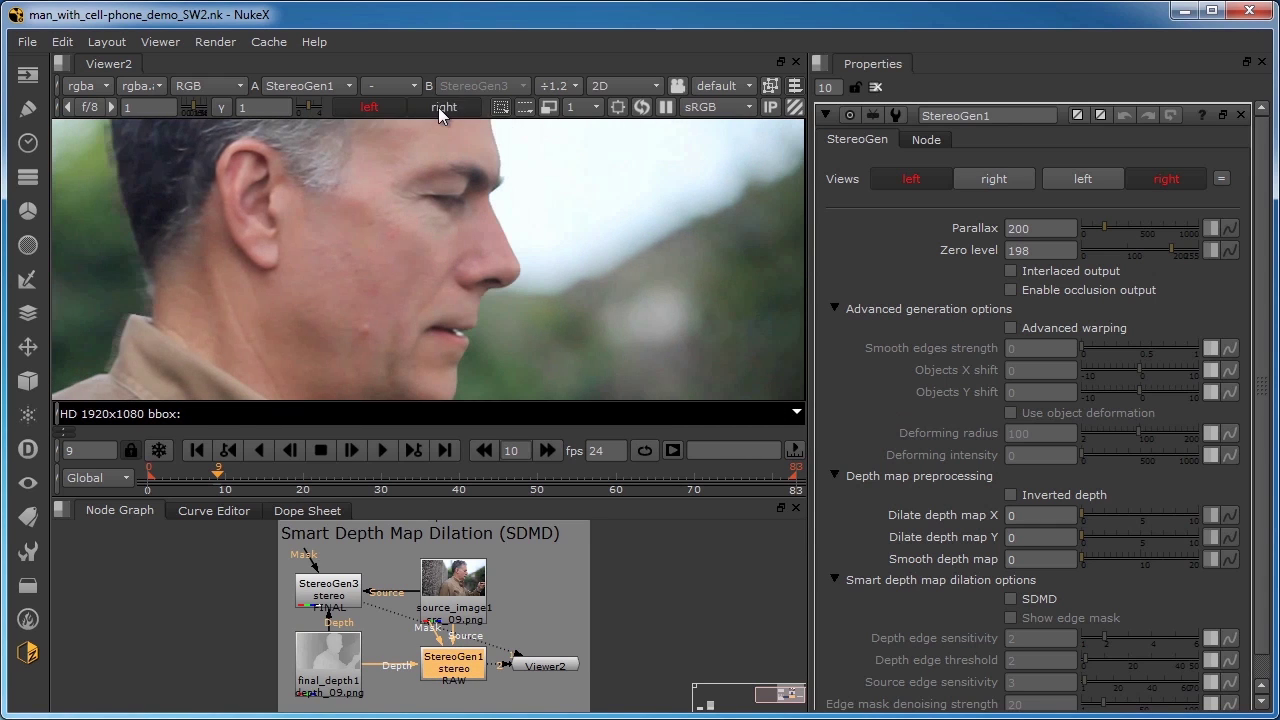
click(438, 107)
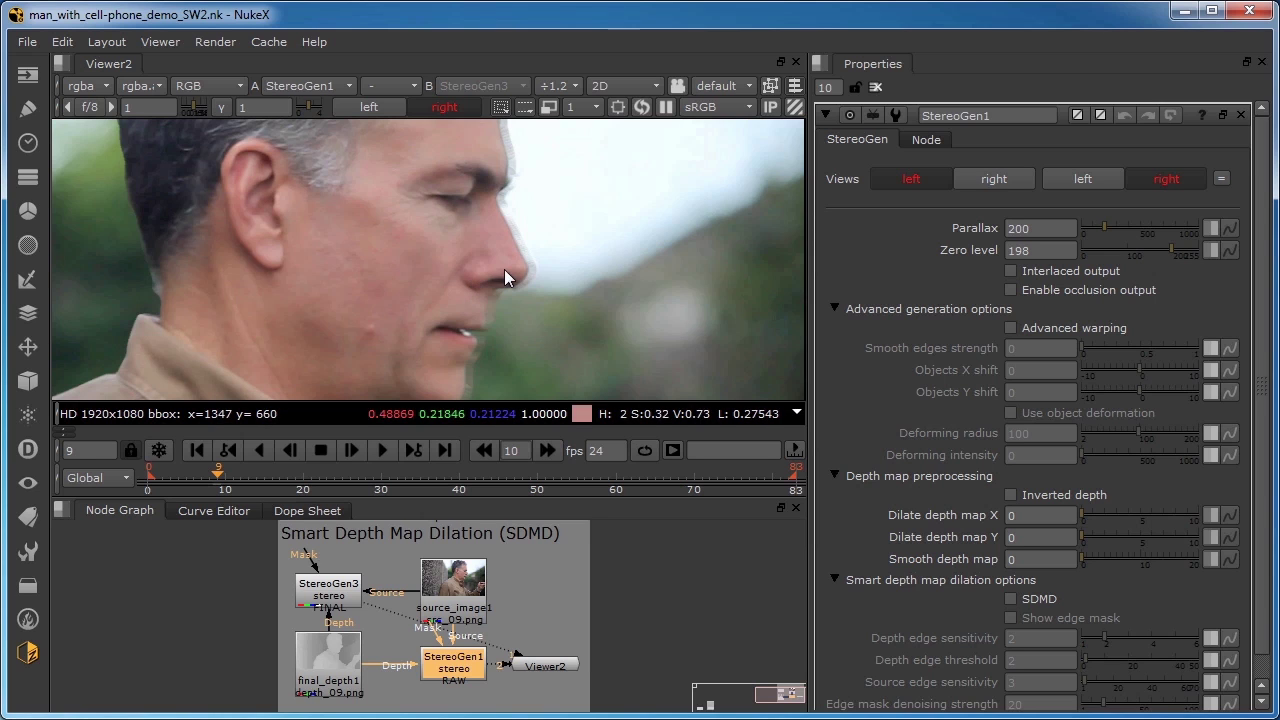
- Compare the final StereoGen3 output's left and right eyes, then view StereoGen1 again
key(1)
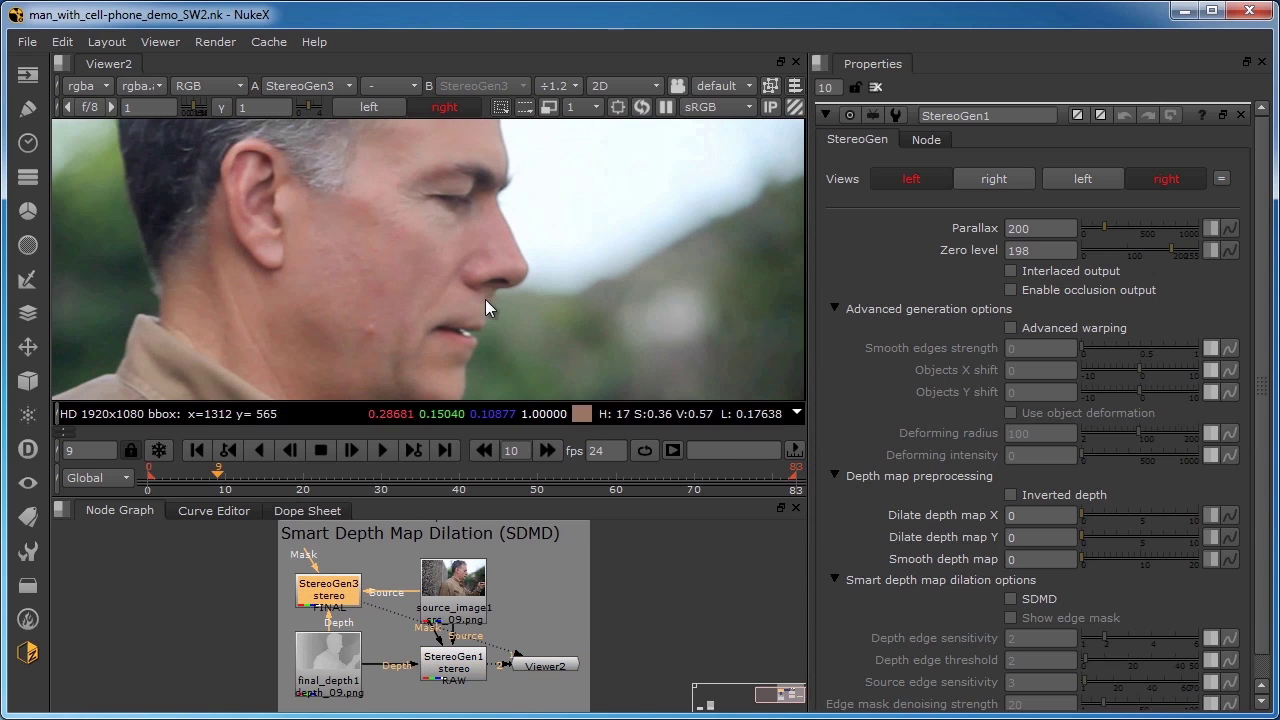
click(366, 106)
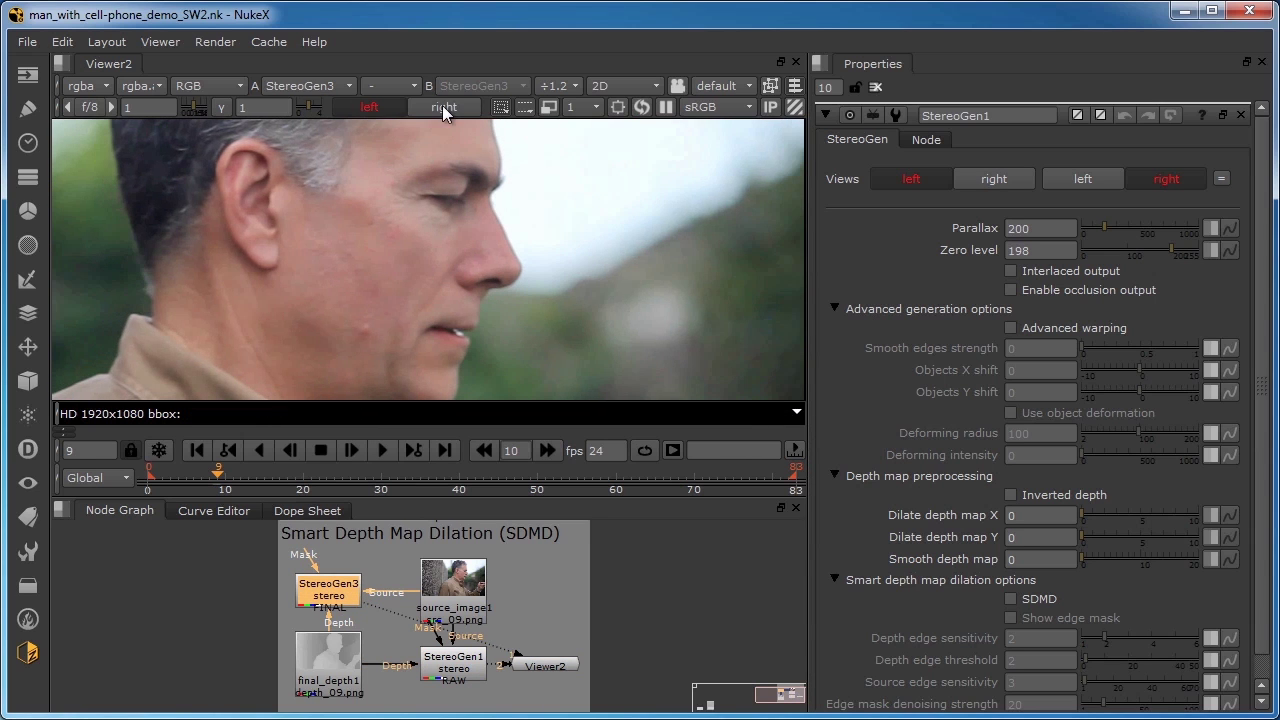
click(444, 105)
click(378, 104)
click(440, 111)
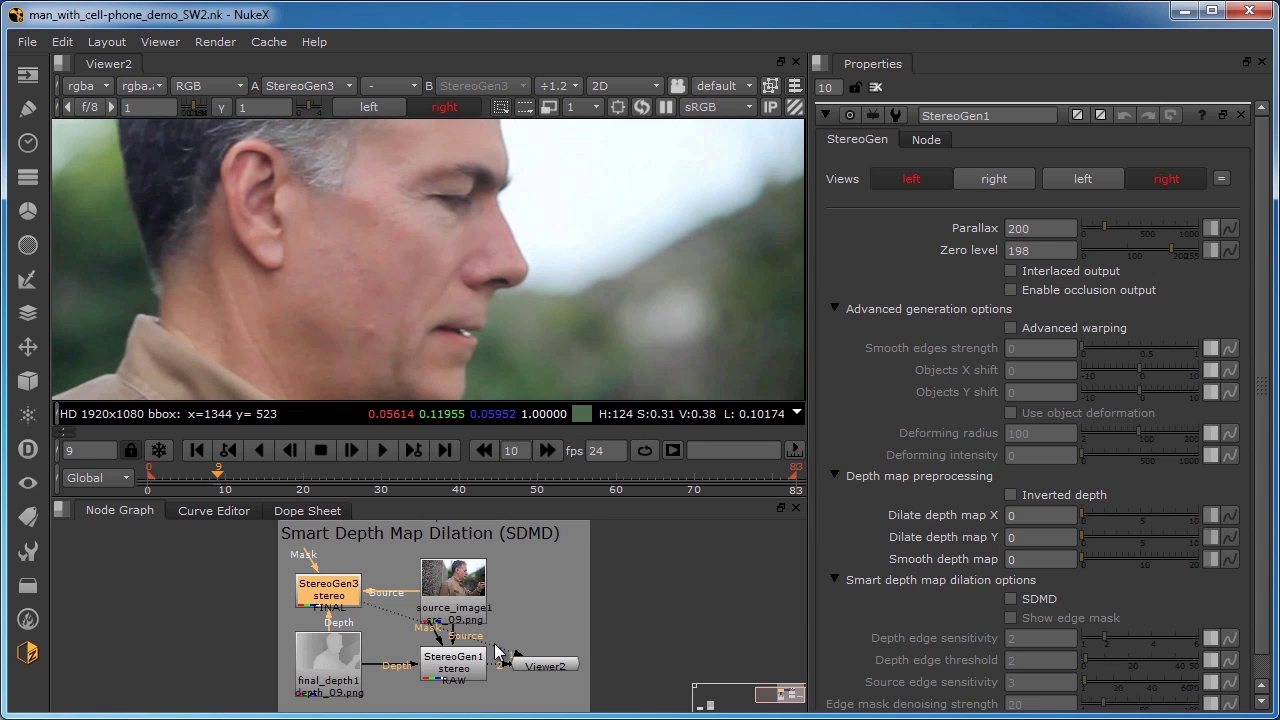
click(452, 665)
key(1)
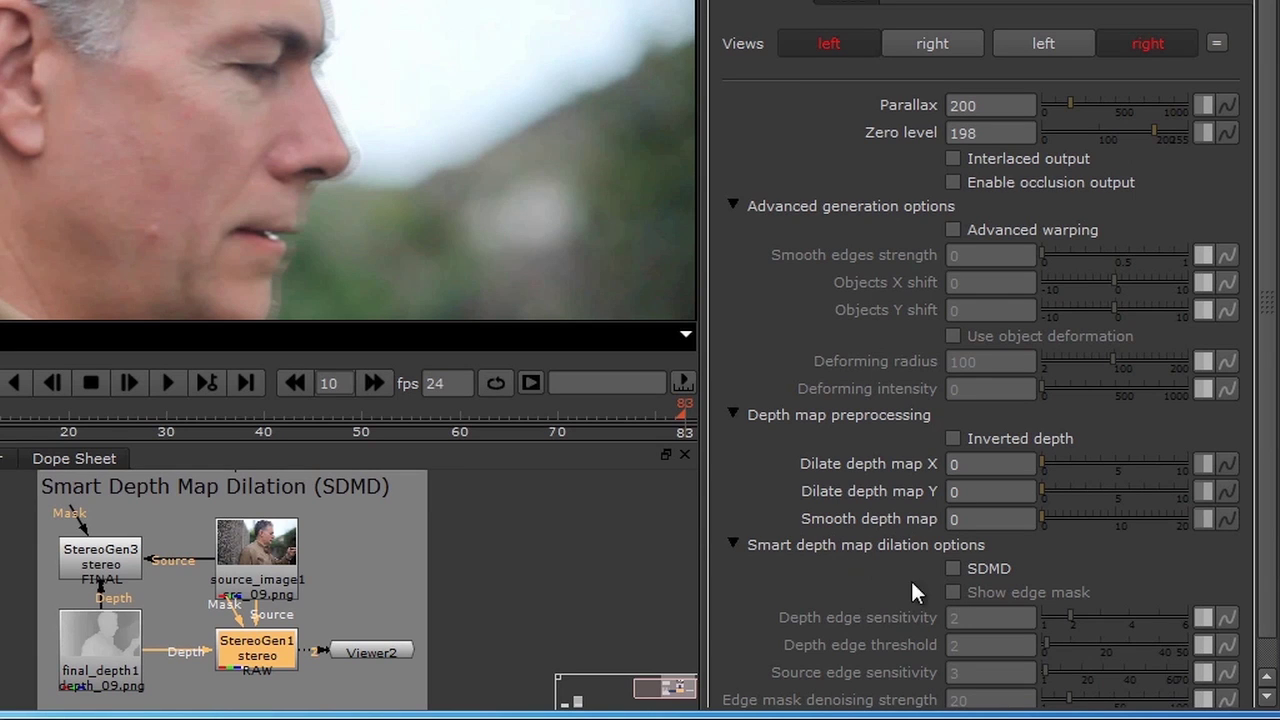
- Toggle StereoGen1's Smart Depth Map Dilation checkbox several times to compare its effect
click(951, 569)
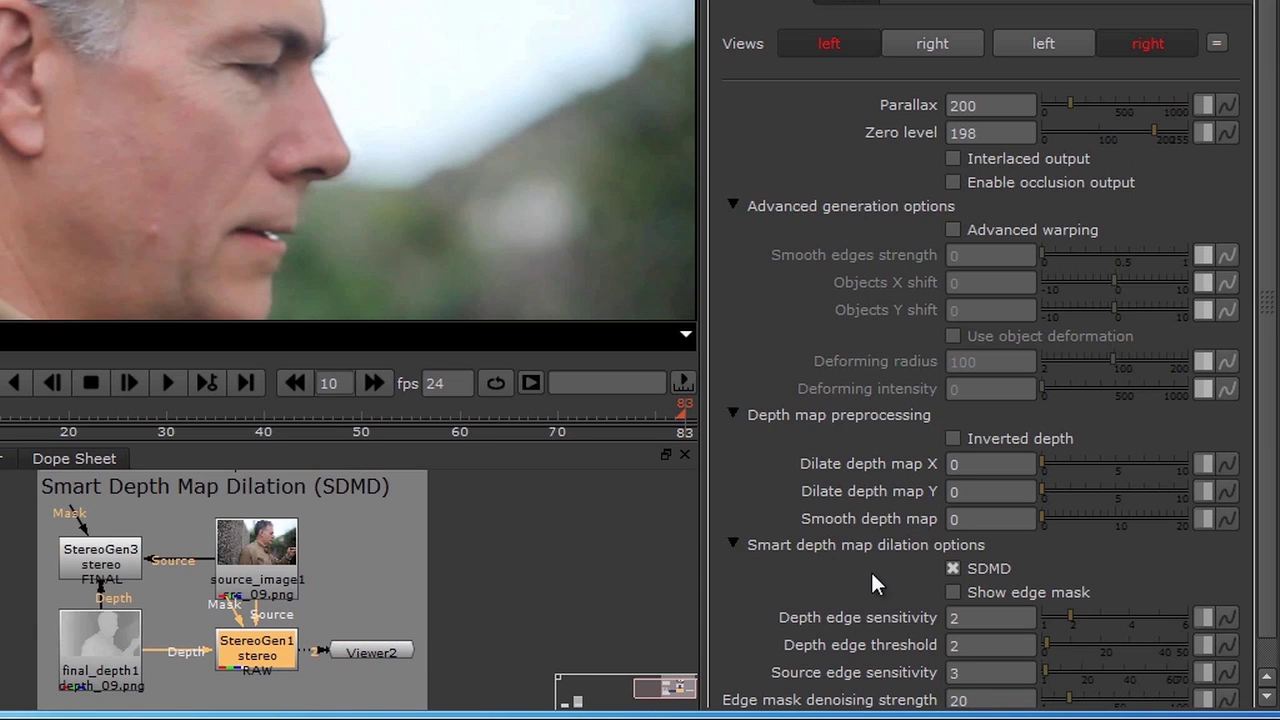
click(949, 568)
click(949, 568)
click(949, 568)
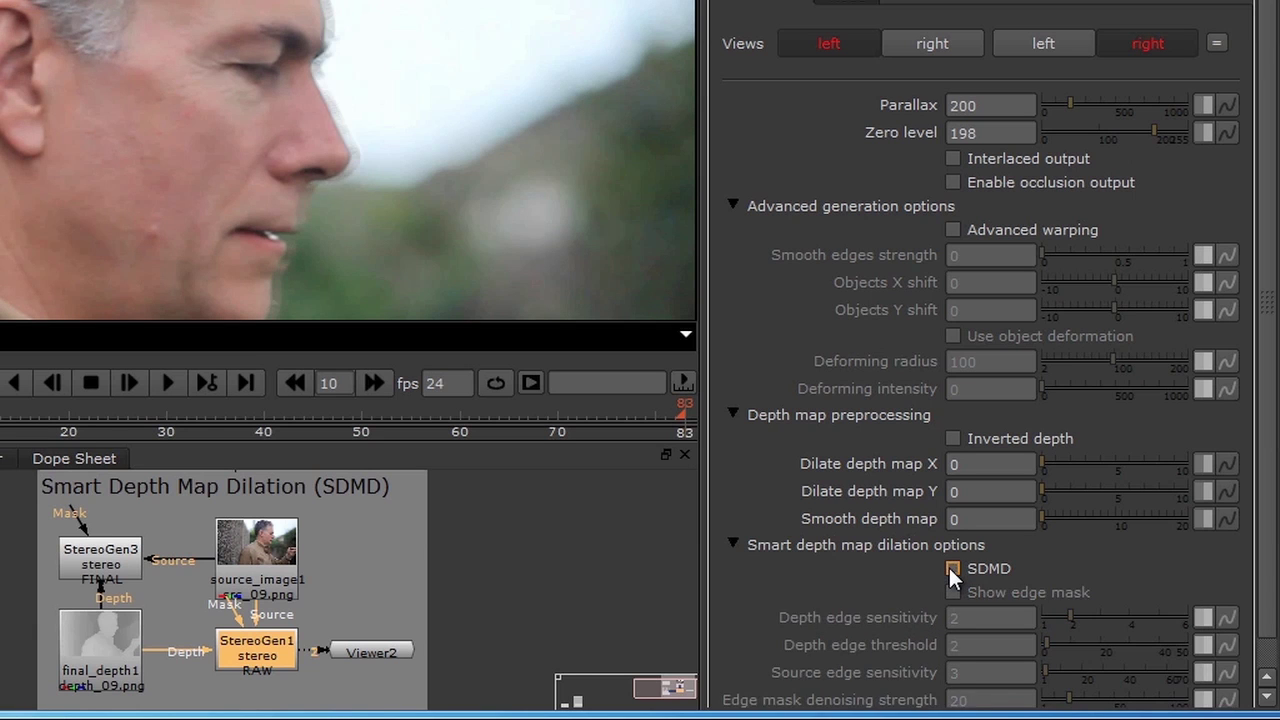
click(949, 568)
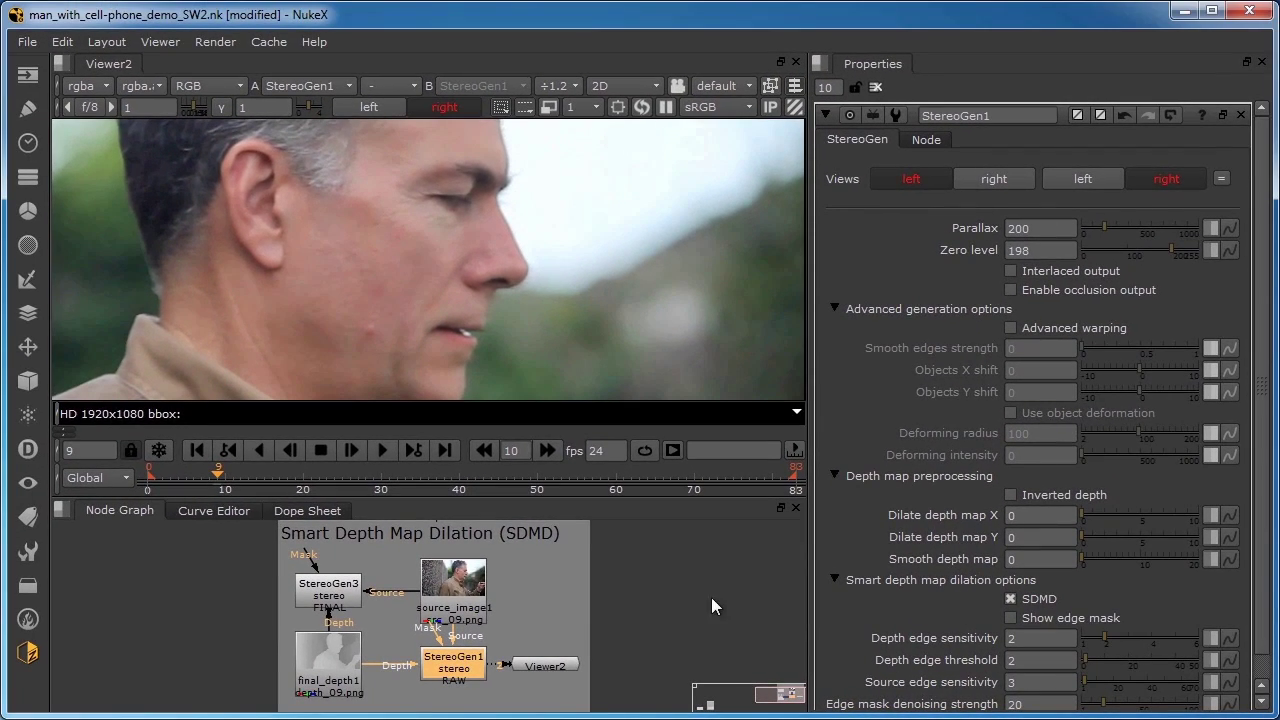
- Compare the final_depth1 depth map against the source_image1 colour image in the viewer
click(316, 656)
key(1)
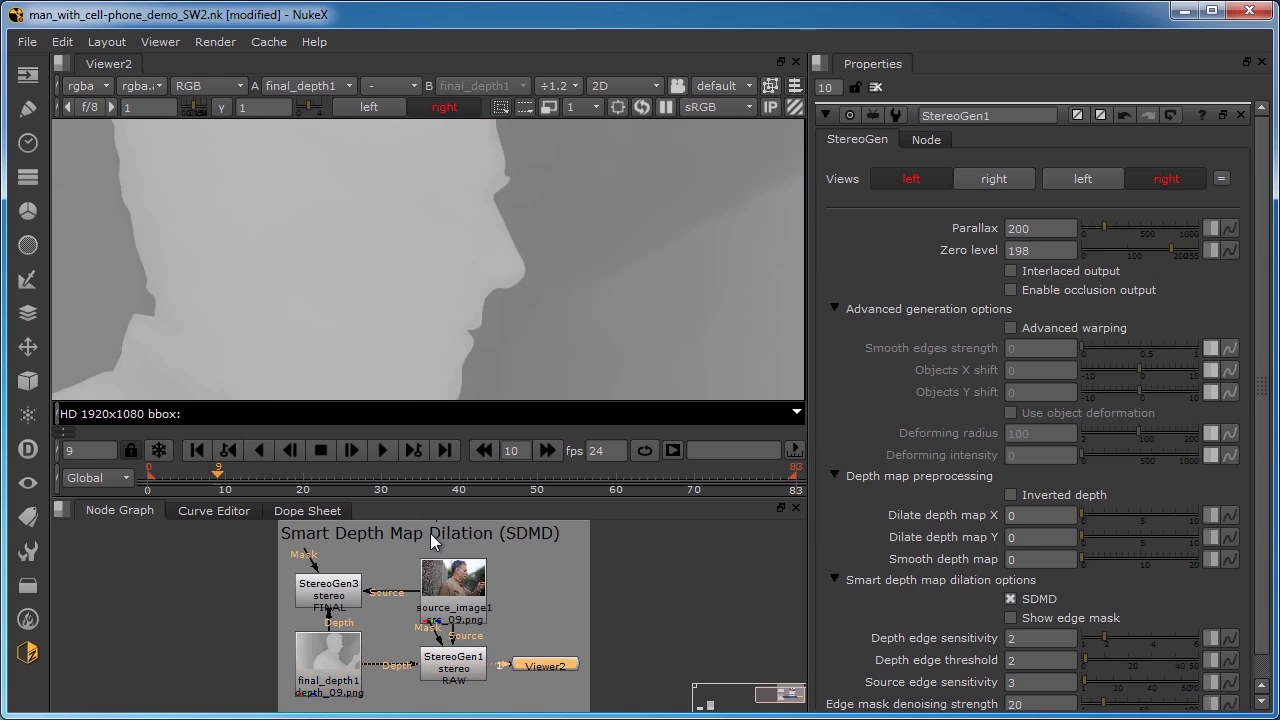
click(478, 597)
key(2)
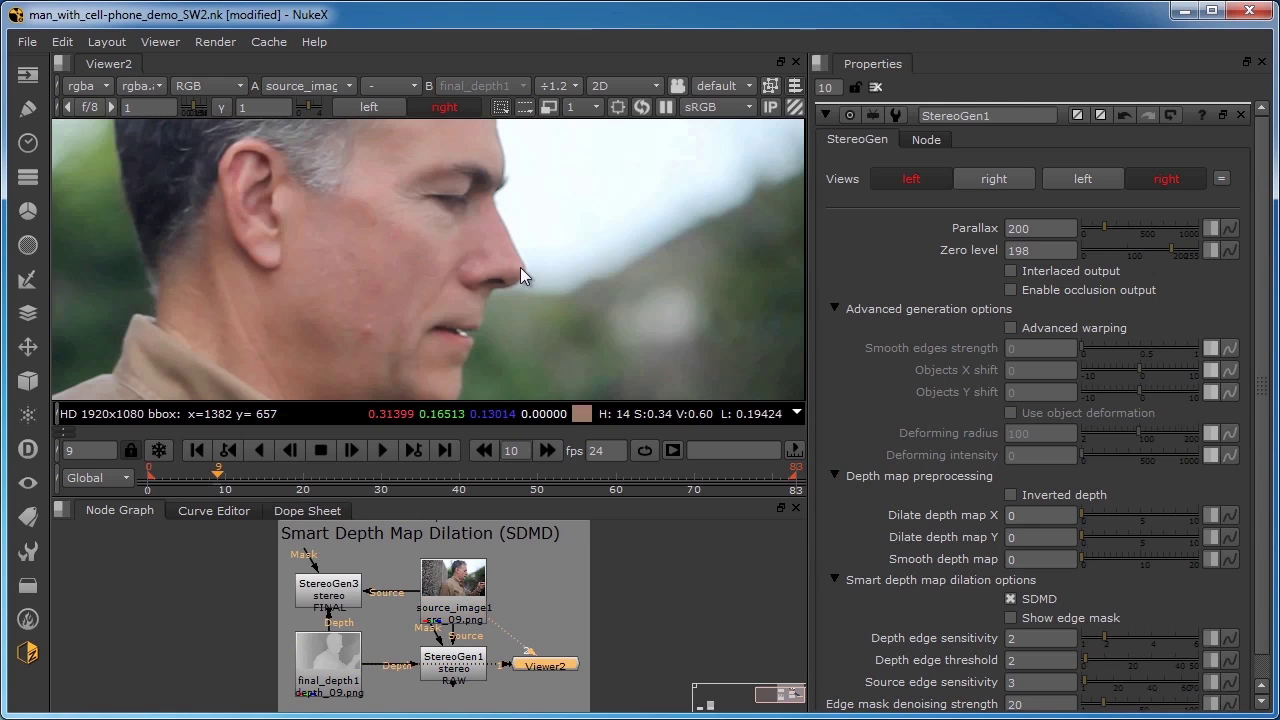
key(1)
key(2)
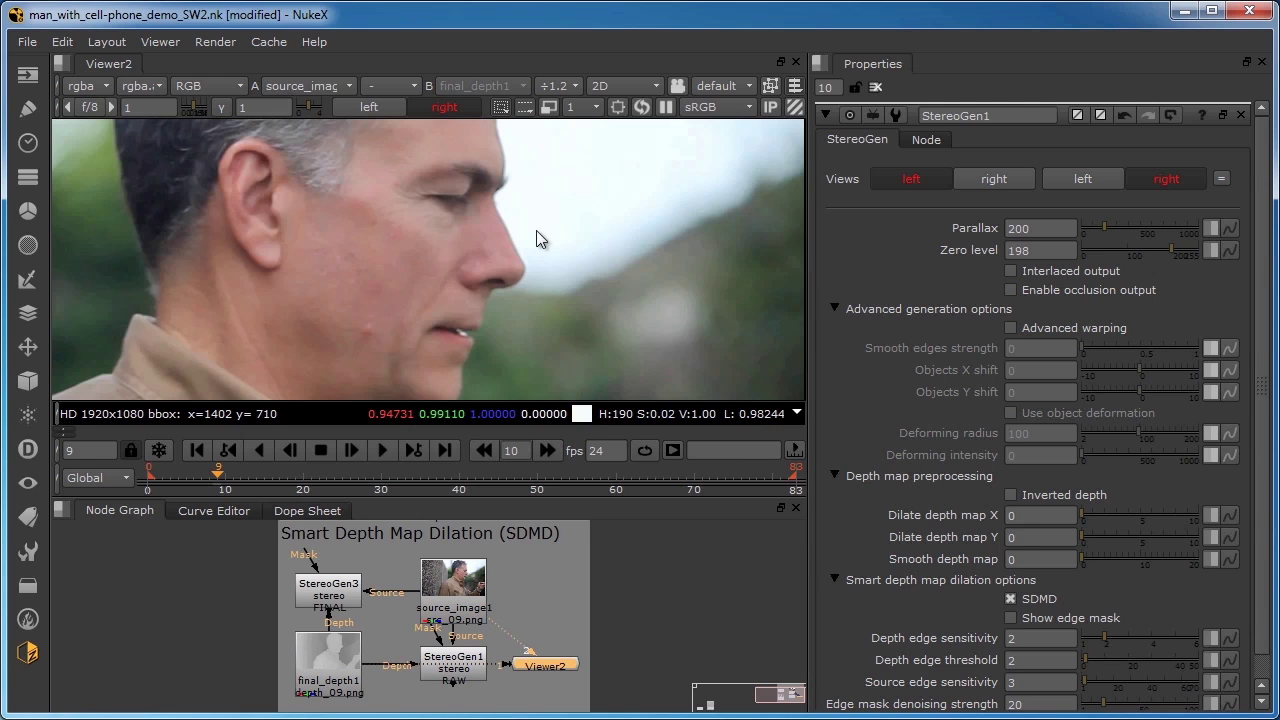
key(1)
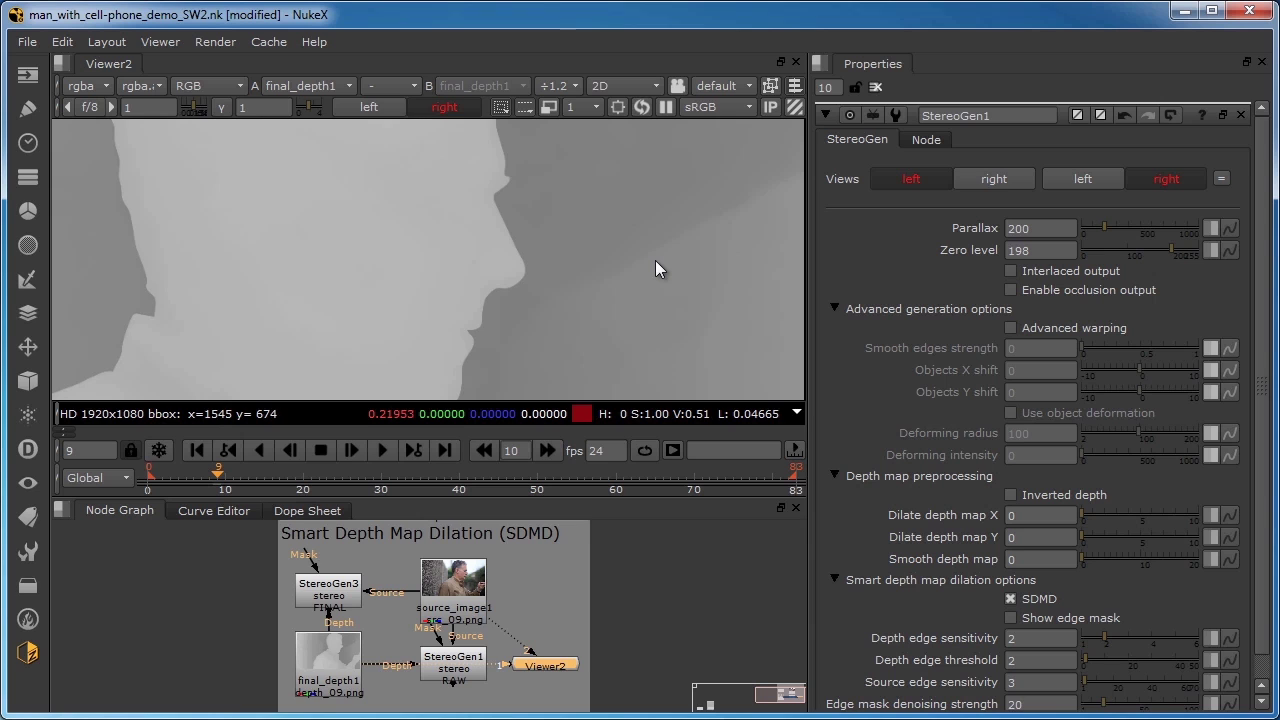
- Flick StereoGen3's left and right eyes, then show StereoGen1 on the right eye
click(322, 594)
key(1)
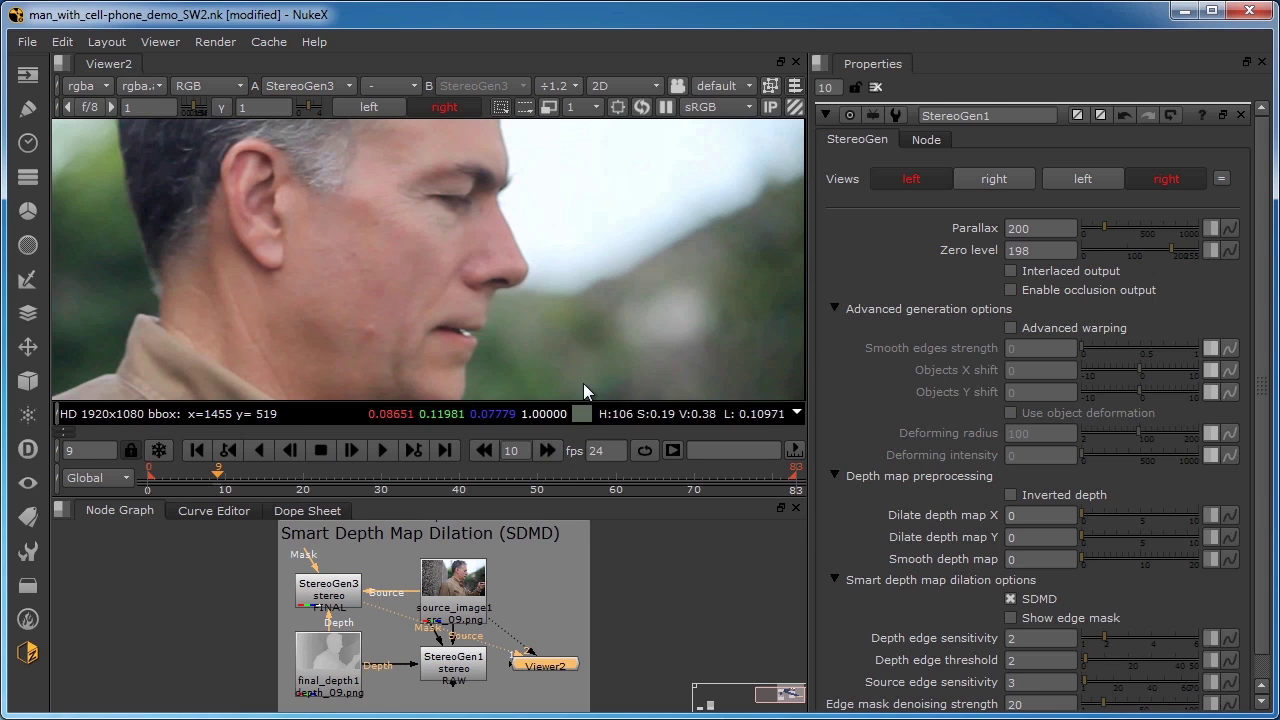
click(421, 110)
click(384, 104)
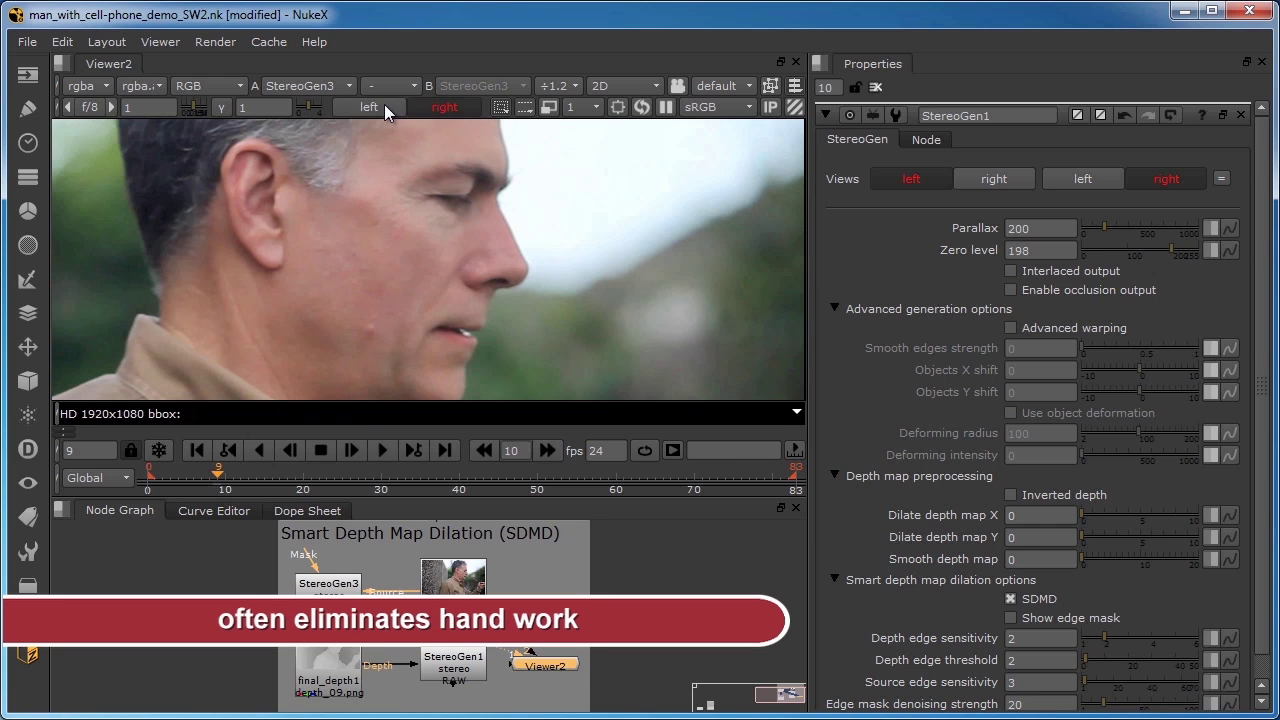
click(443, 110)
click(393, 104)
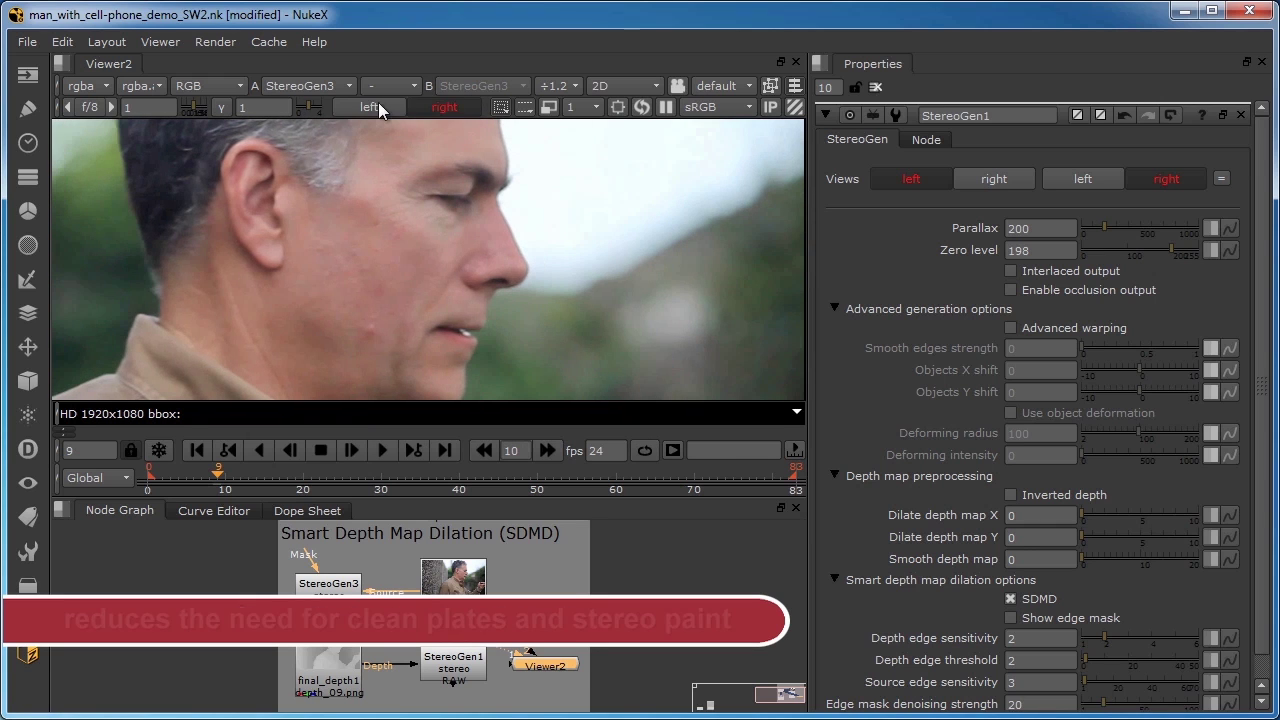
click(374, 104)
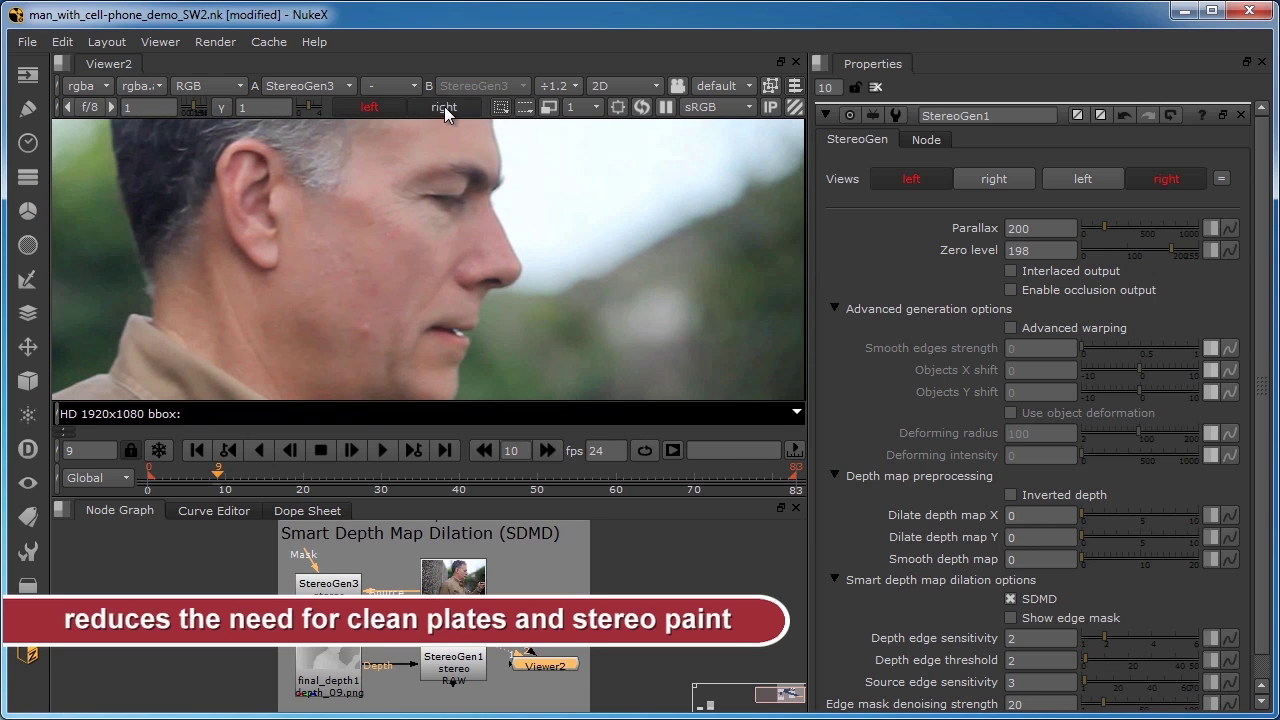
click(444, 106)
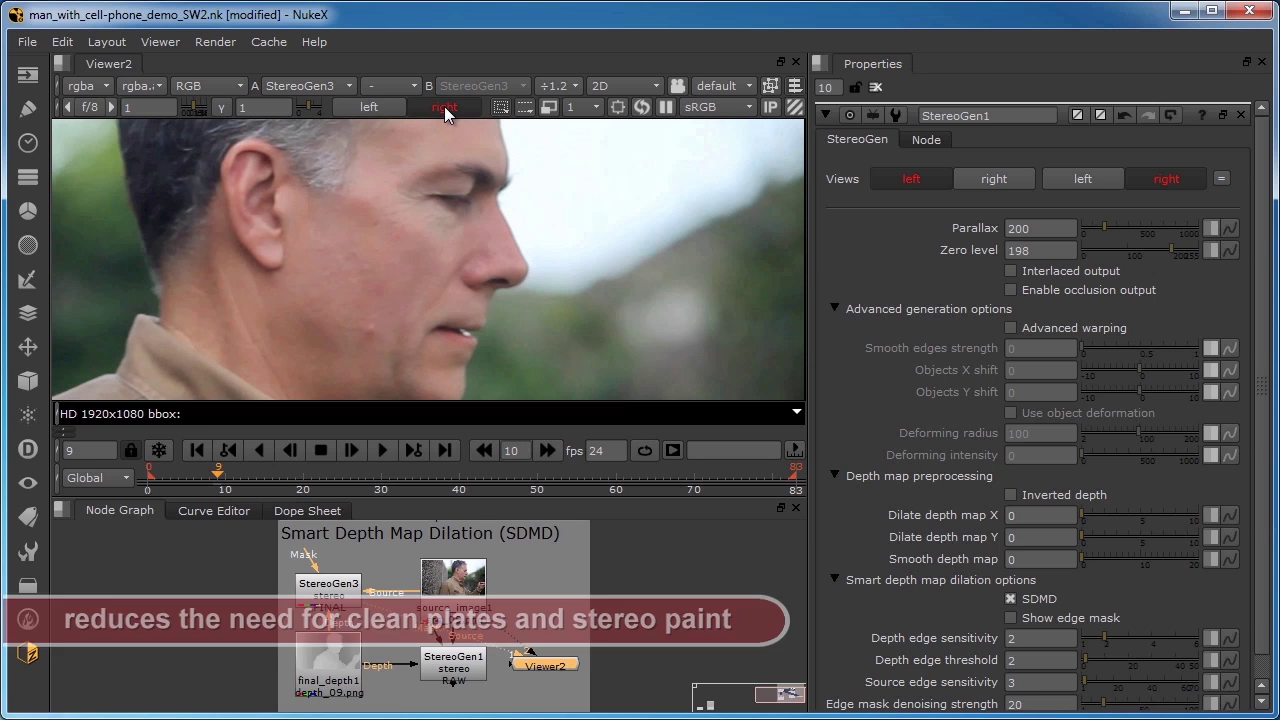
key(1)
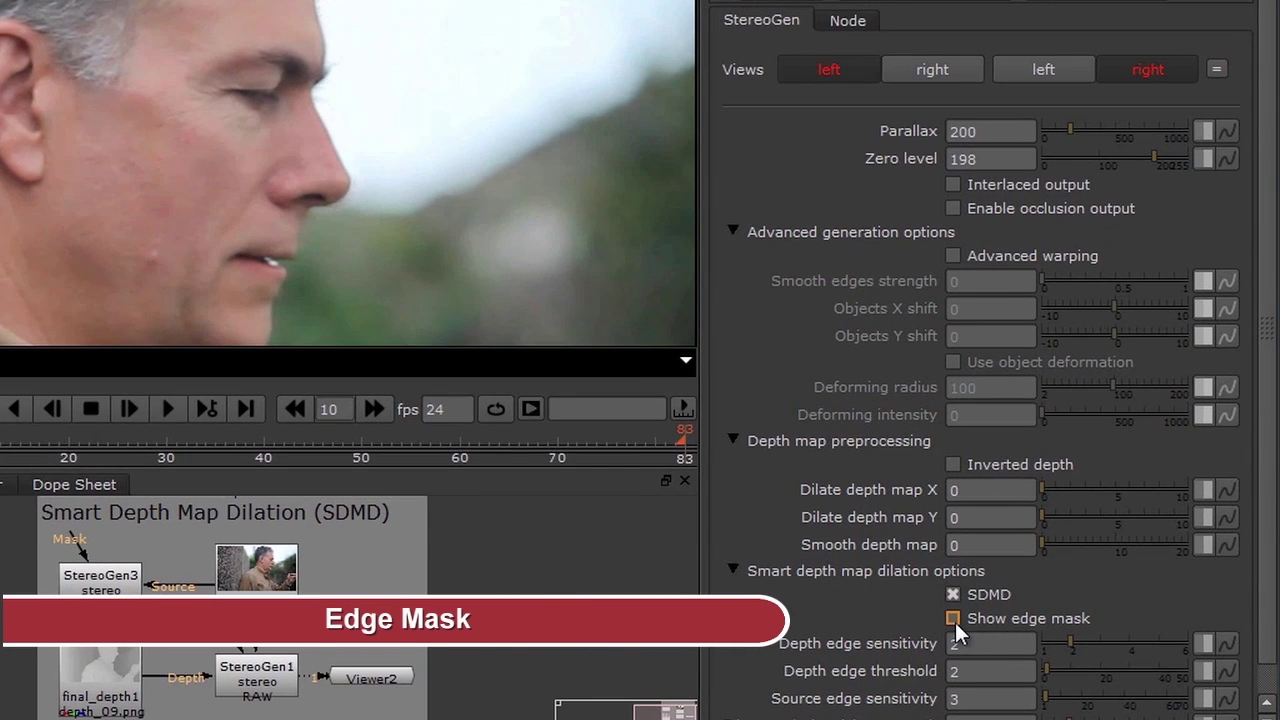
- Turn on Show edge mask and view the mask layer's alpha channel, zoomed in
click(953, 619)
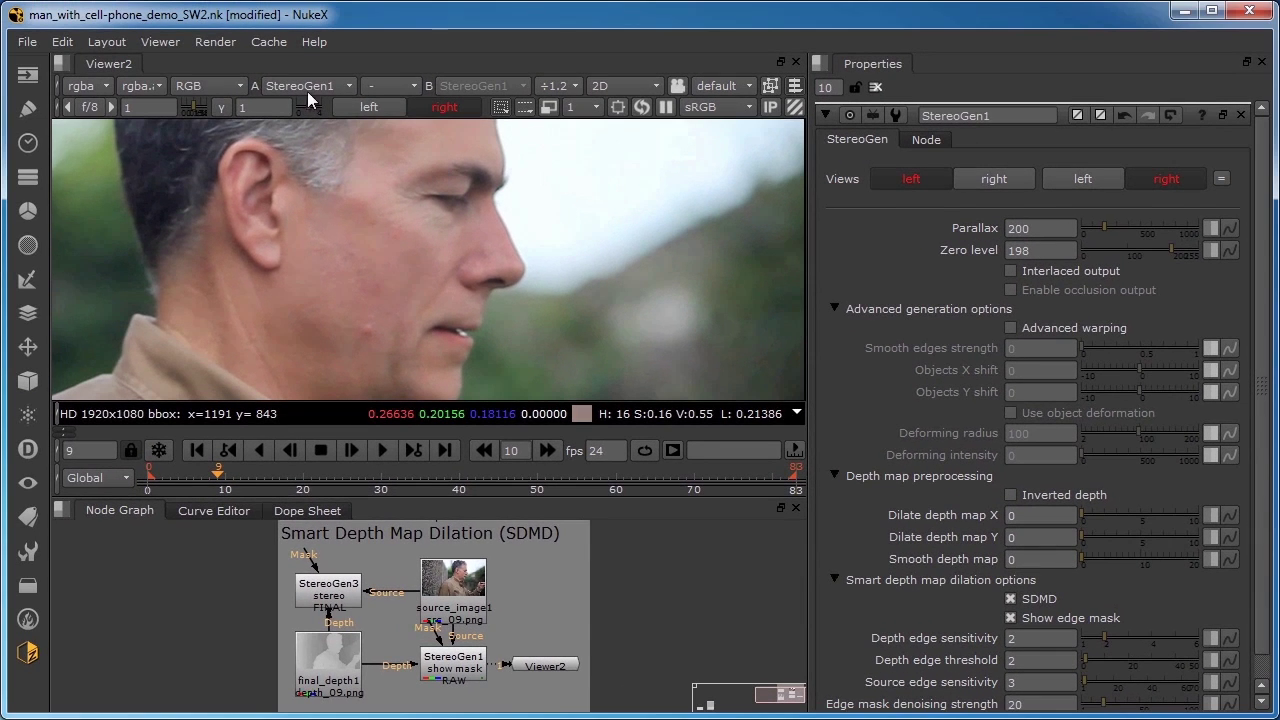
click(160, 84)
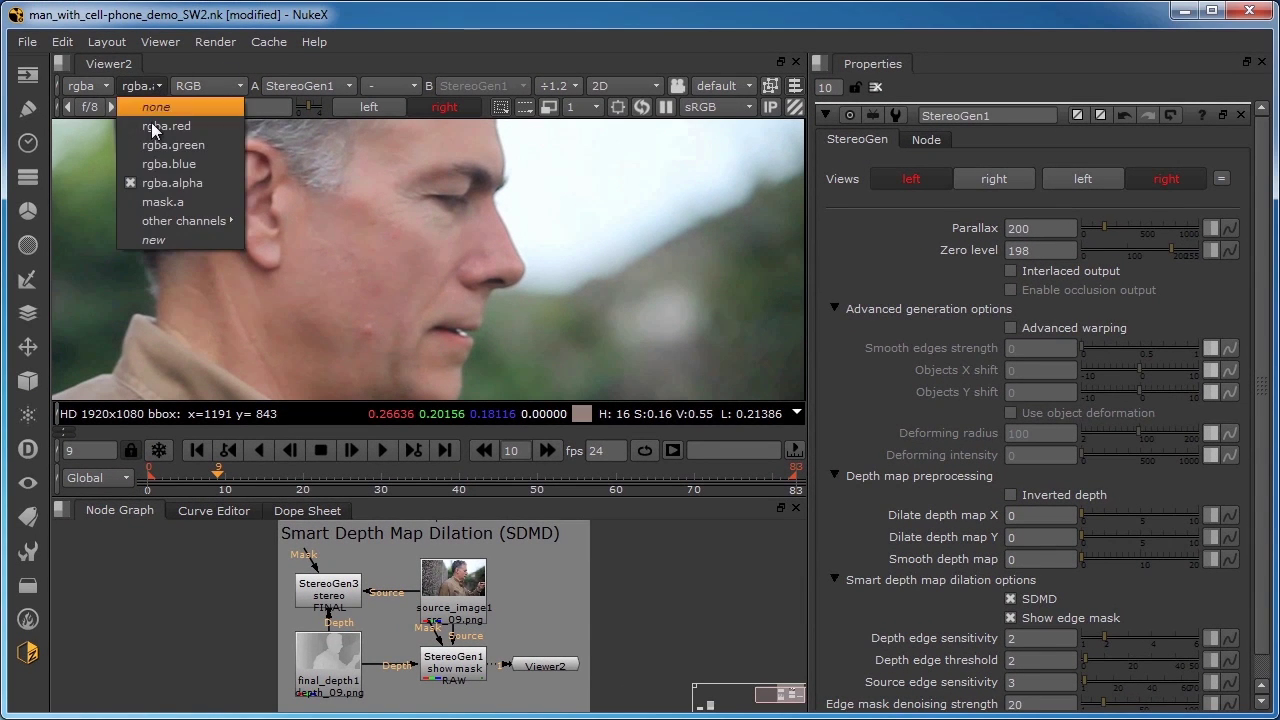
click(157, 203)
click(212, 83)
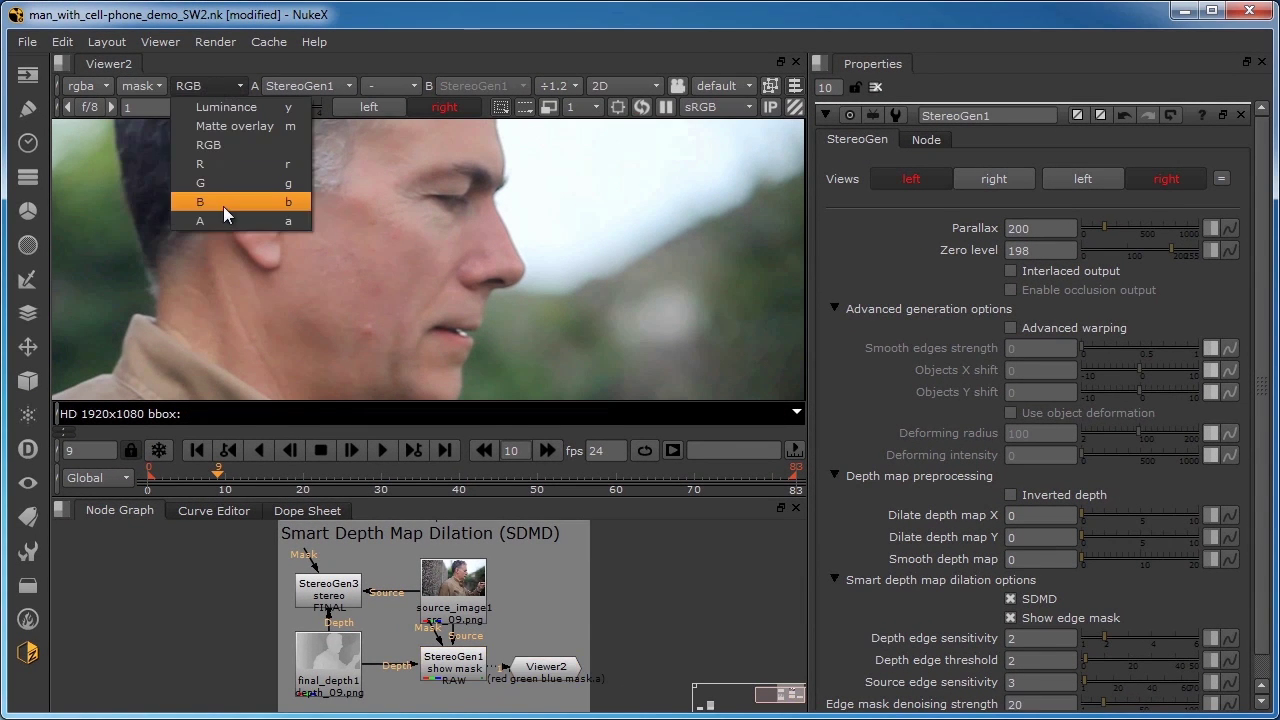
click(245, 220)
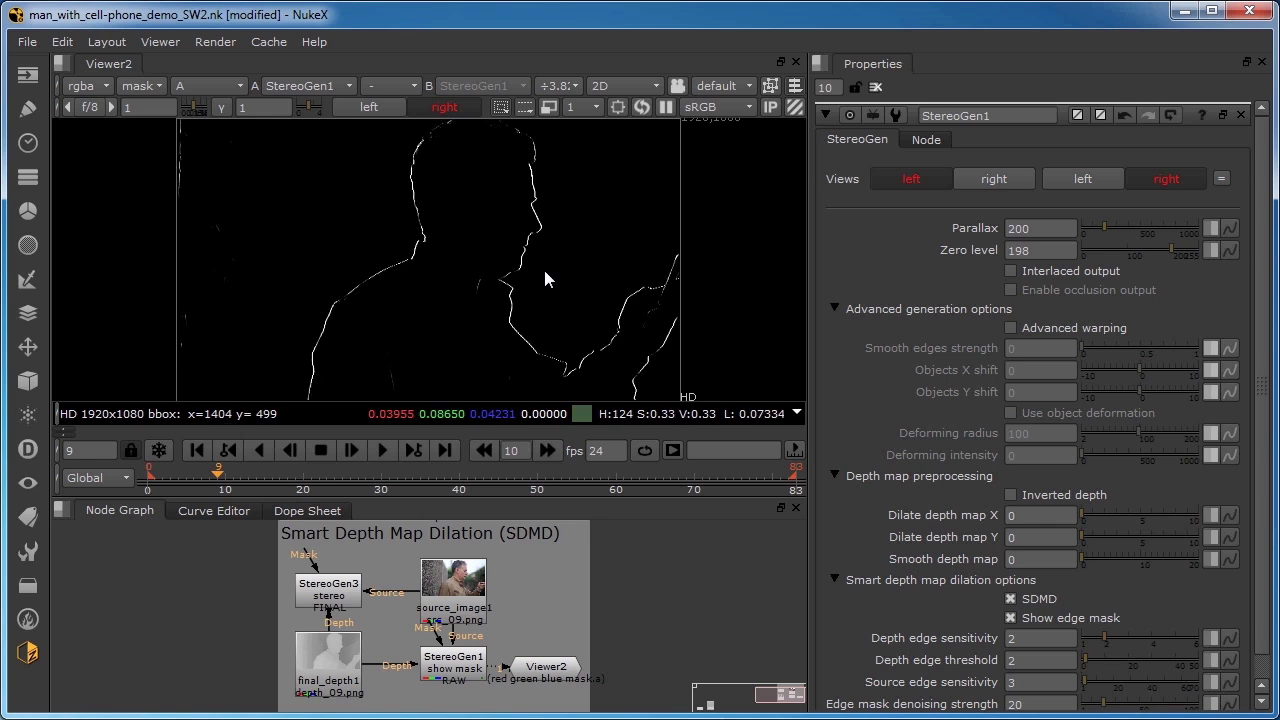
scroll(537, 231, up, 2)
scroll(537, 231, up, 4)
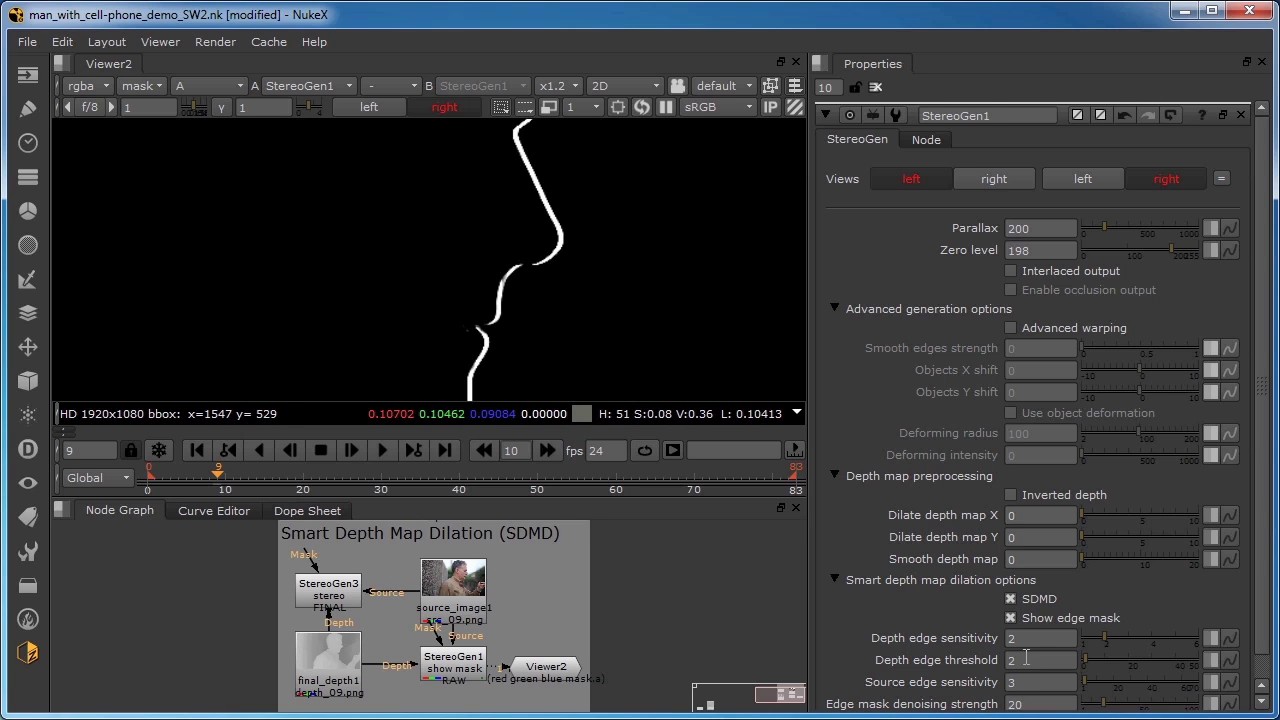
- Try a Depth edge sensitivity of 6, then revert it to 2
text(6)
key(Return)
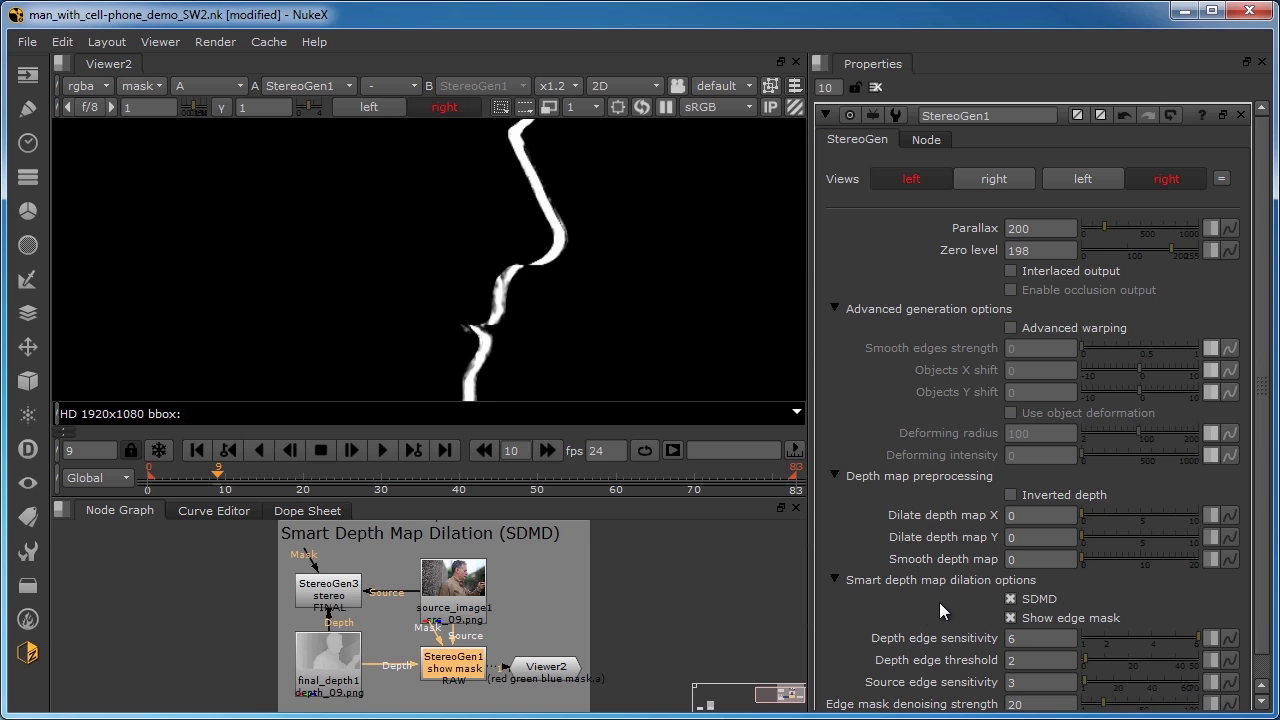
key(ctrl+z)
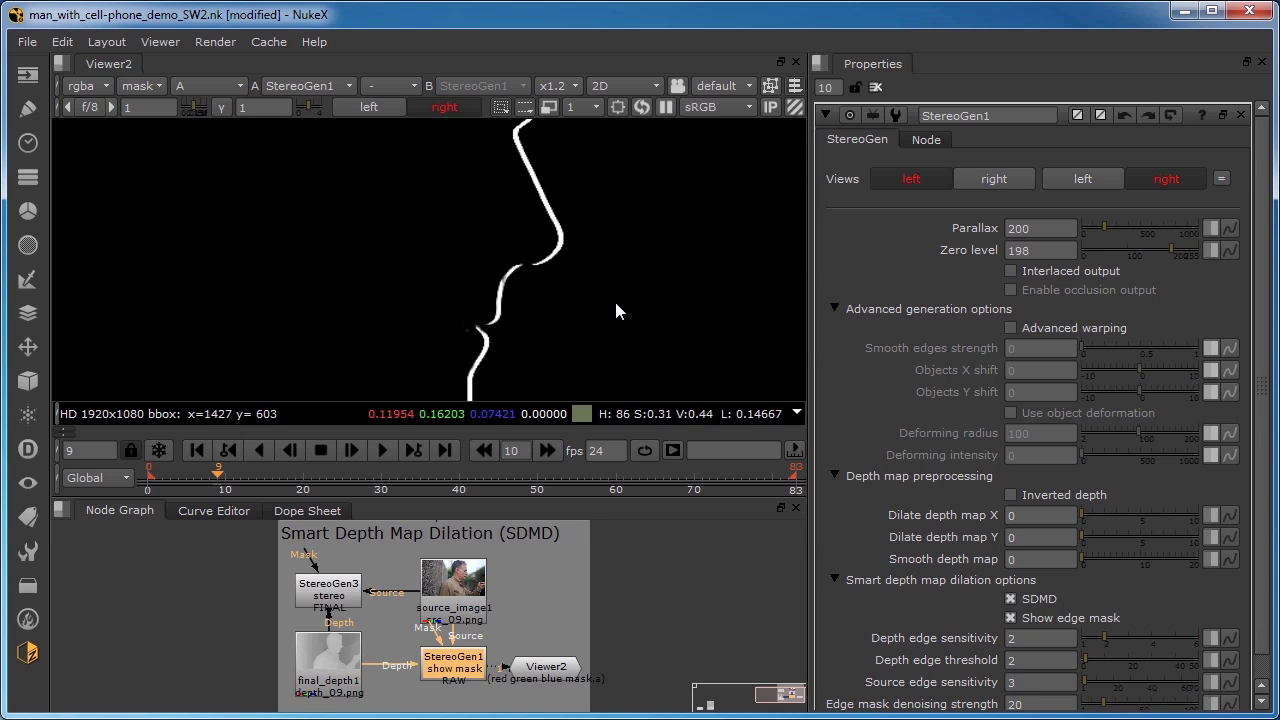
scroll(551, 293, down, 5)
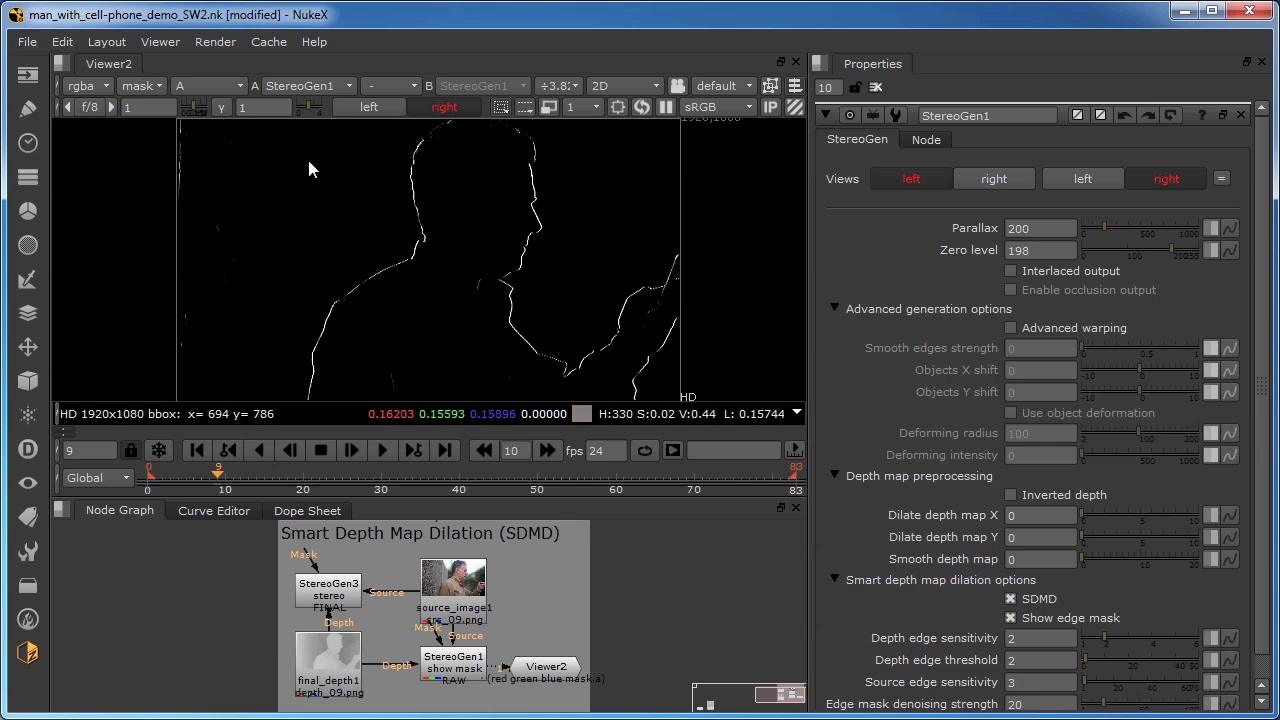
- Show the edge mask as a matte overlay, fit the frame, then return to the alpha view
click(217, 85)
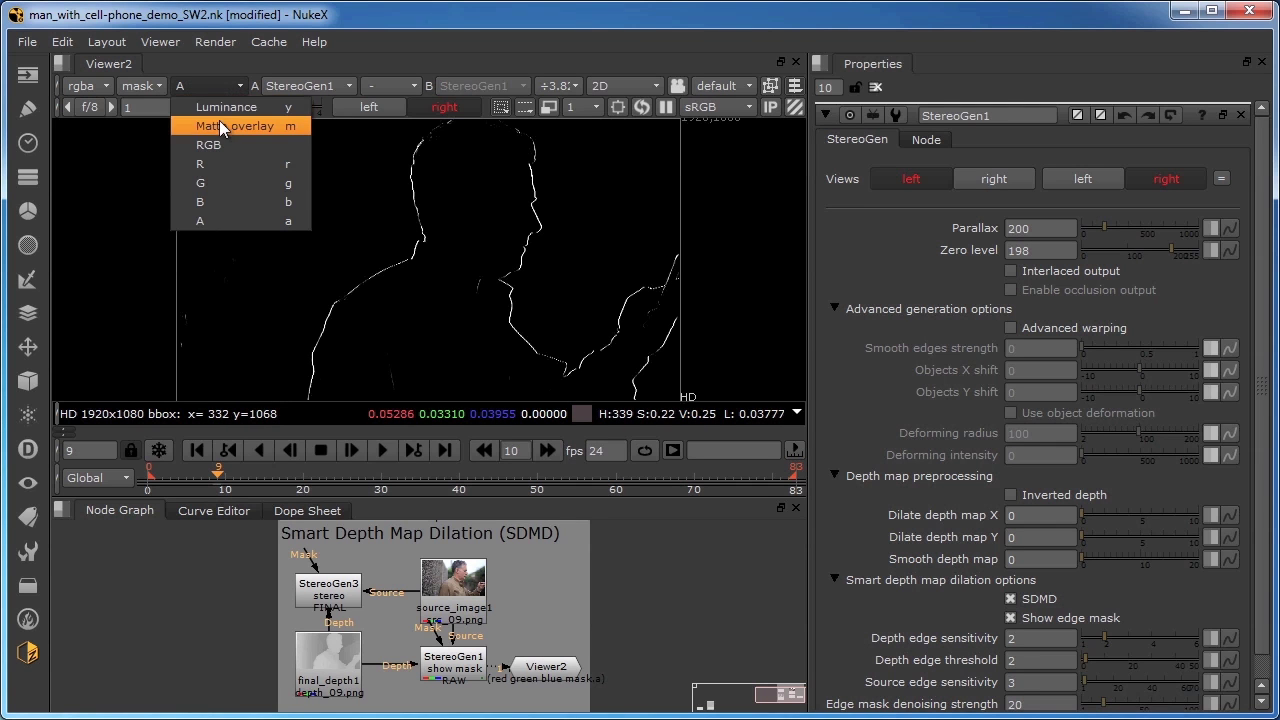
click(219, 127)
scroll(536, 241, up, 3)
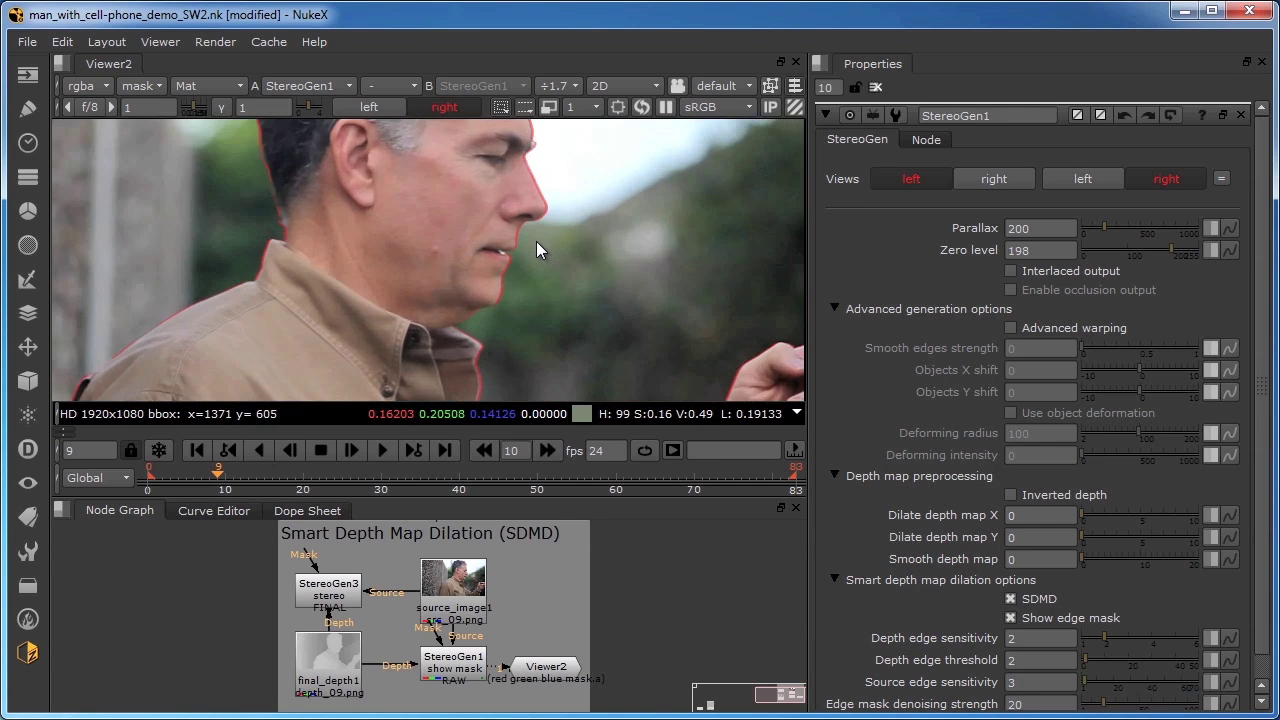
scroll(536, 241, up, 3)
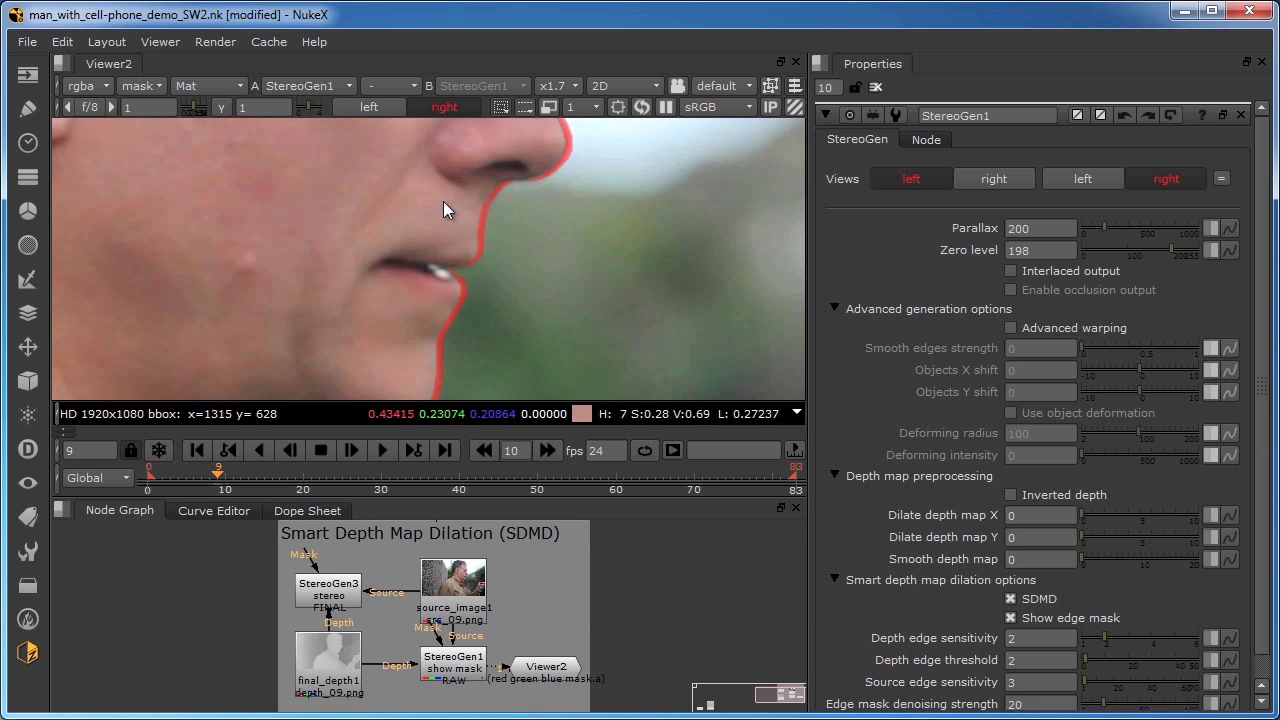
key(f)
click(212, 86)
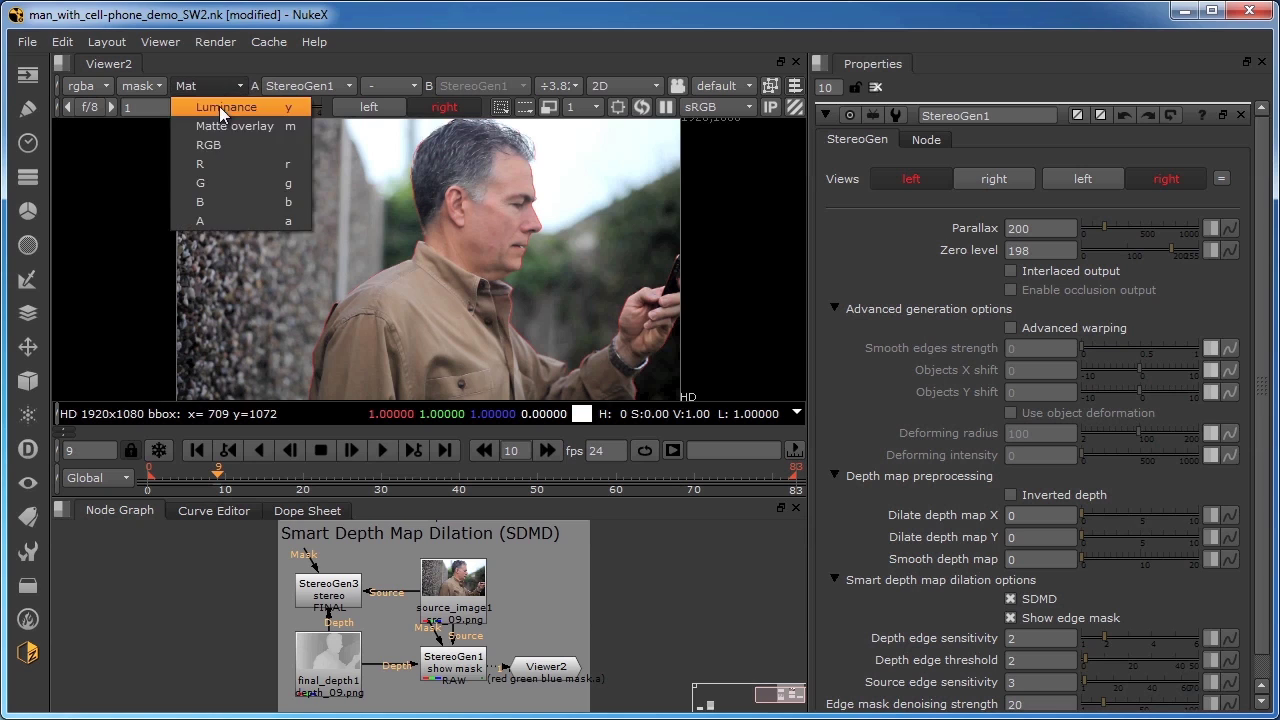
click(244, 221)
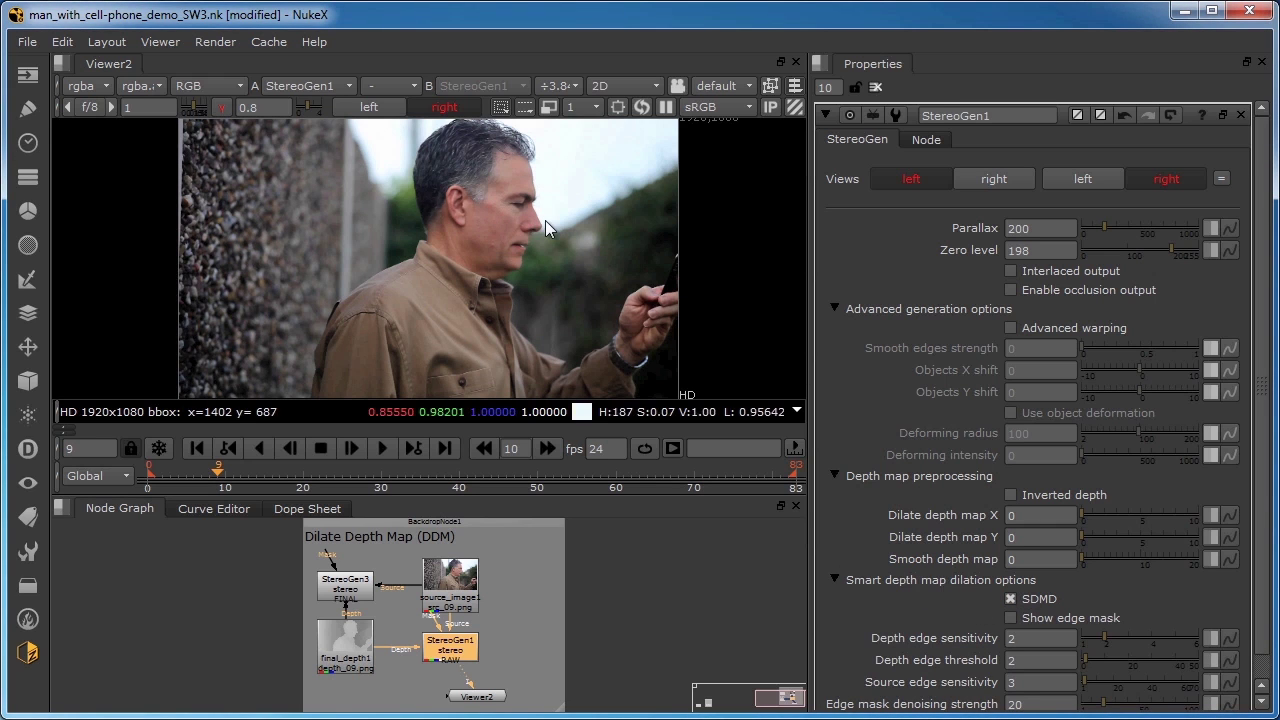
- Zoom in on the man's colour frame in the viewer
scroll(545, 225, up, 4)
- Show the right eye in the viewer, zoomed in on the nose and mouth
scroll(545, 220, up, 1)
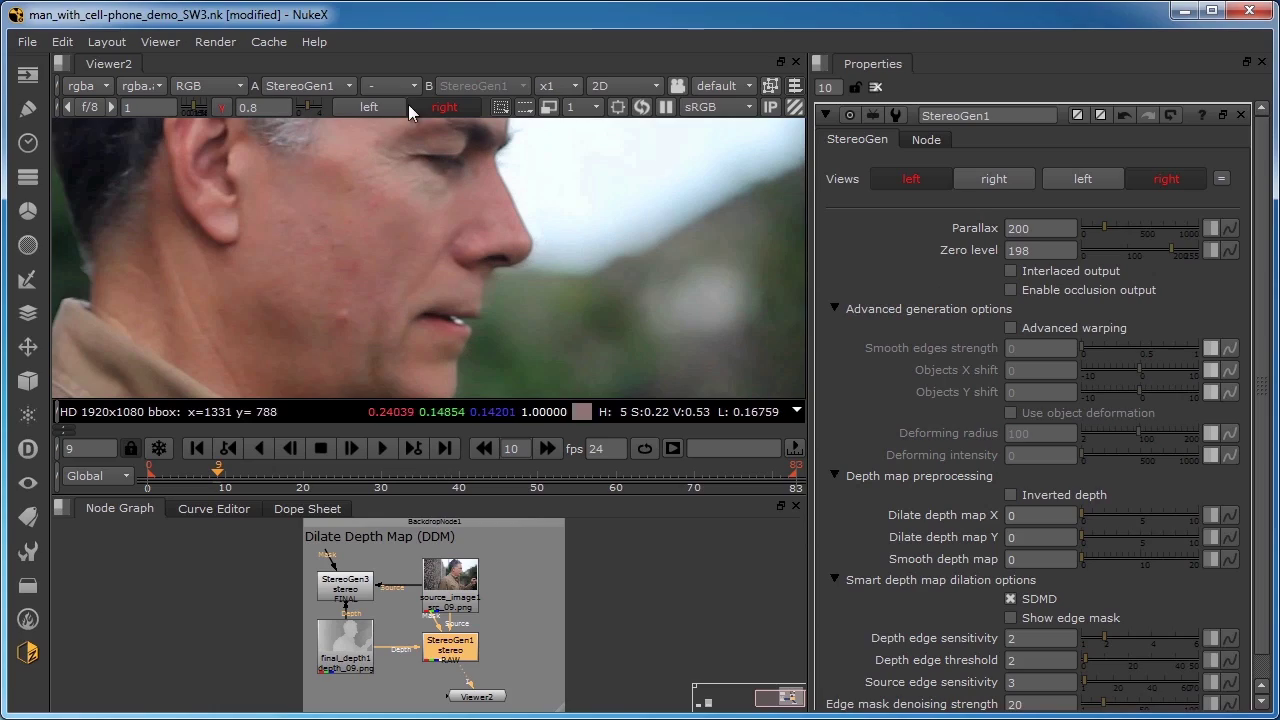
click(430, 108)
click(424, 104)
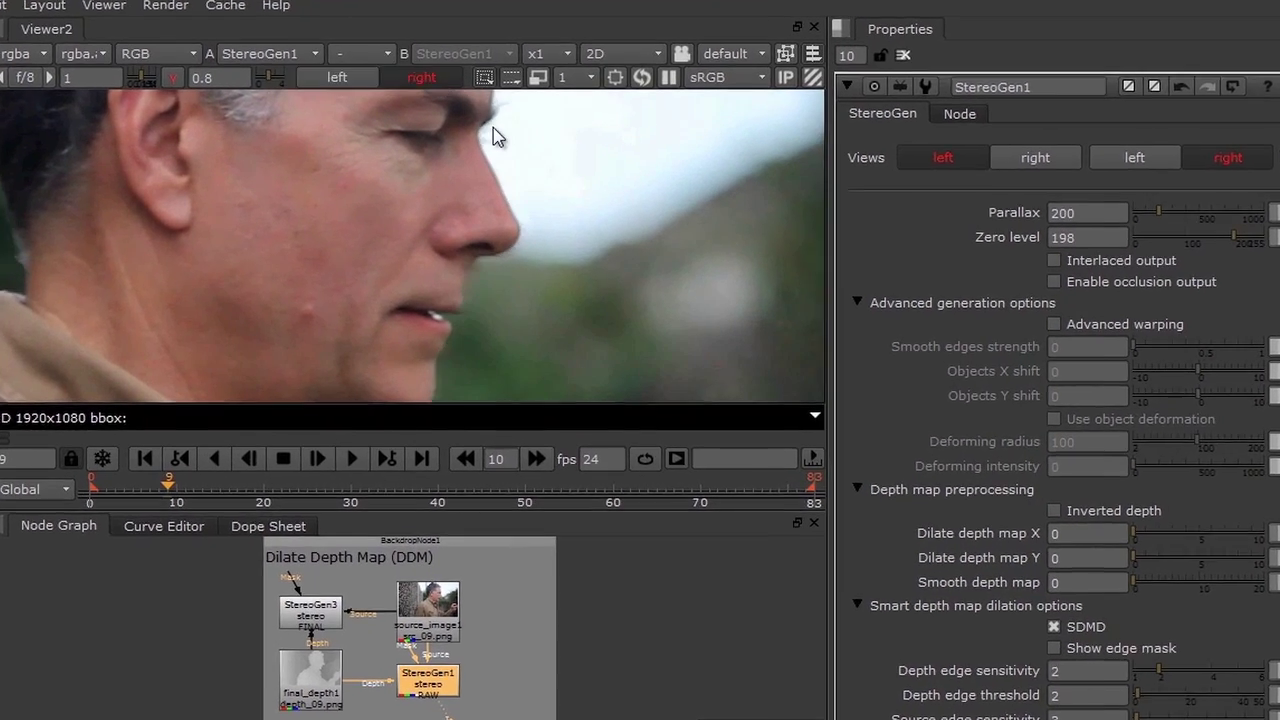
scroll(527, 269, up, 2)
middle_drag(522, 260, 521, 201)
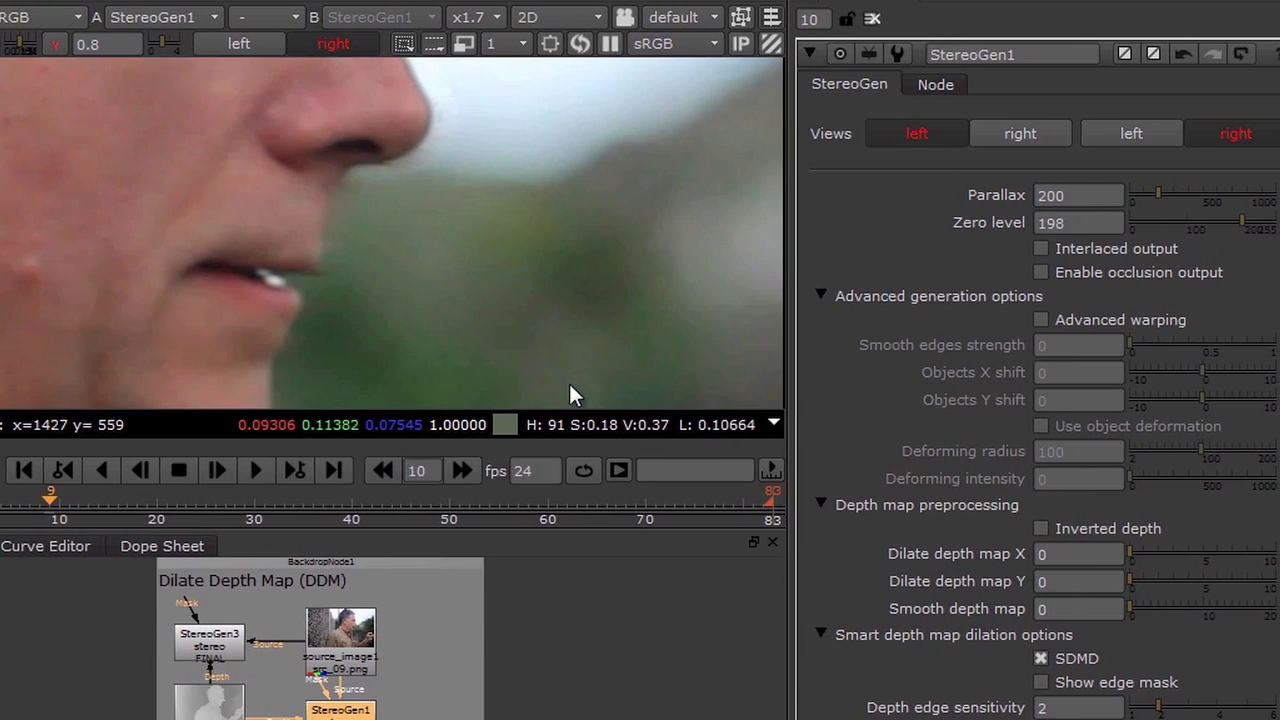
- Set Dilate depth map X to 1, comparing the edge with and without it via undo/redo
click(1041, 556)
text(21)
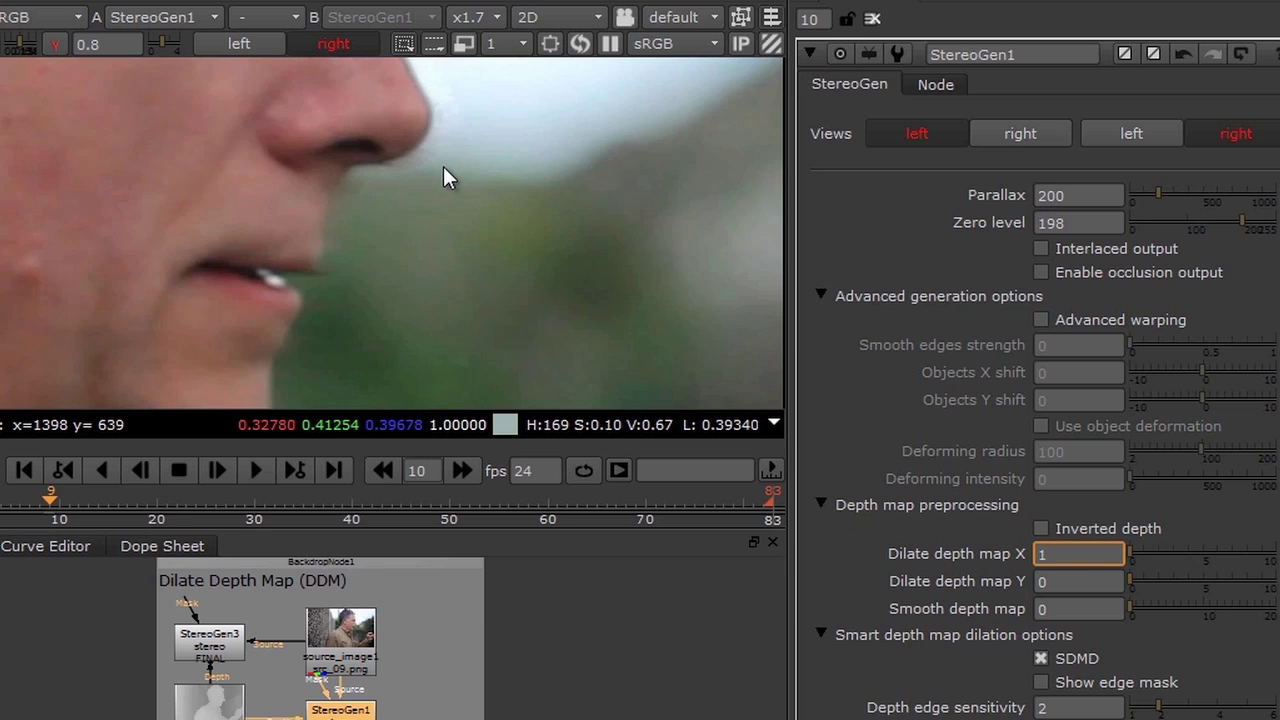
key(Return)
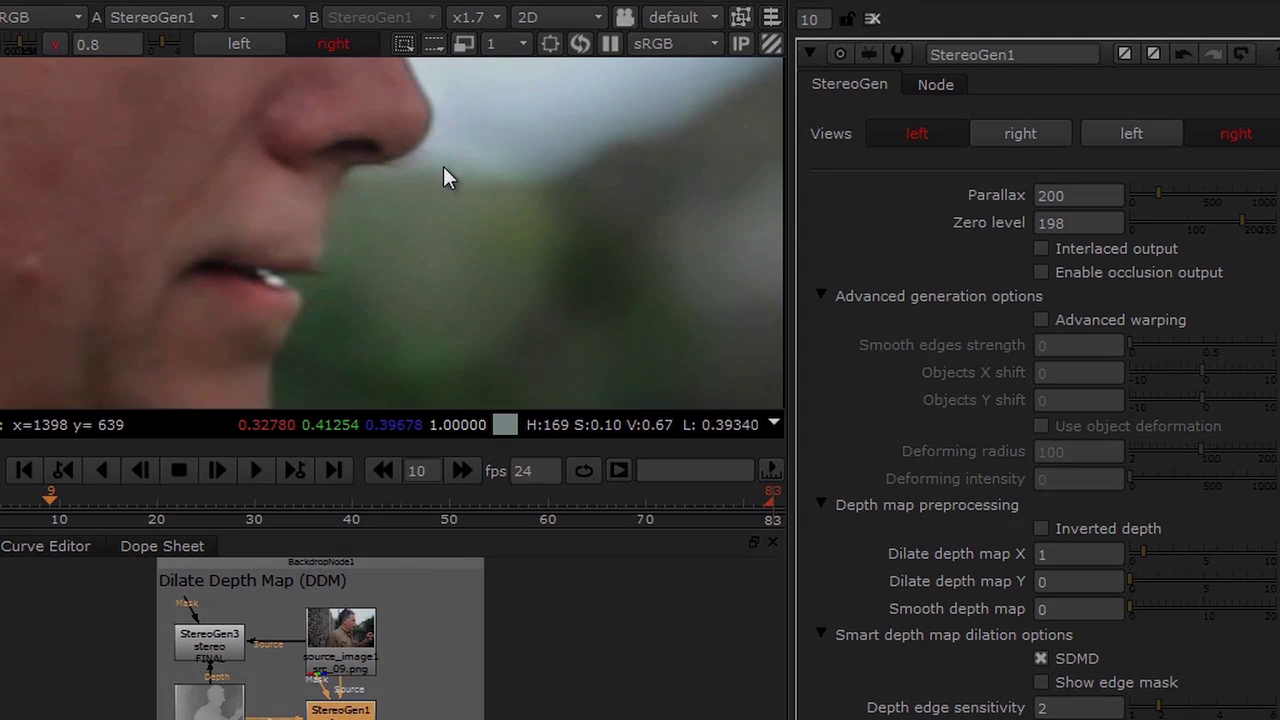
key(ctrl+z)
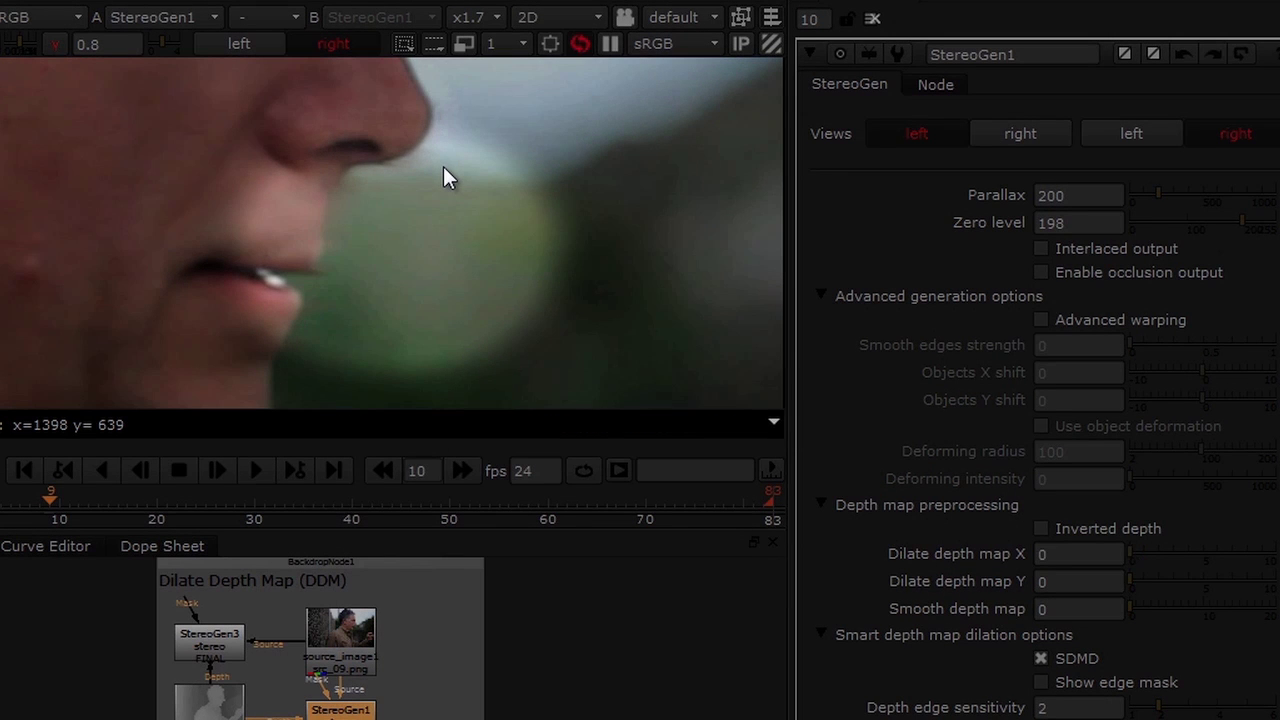
key(ctrl+y)
key(ctrl+z)
key(ctrl+y)
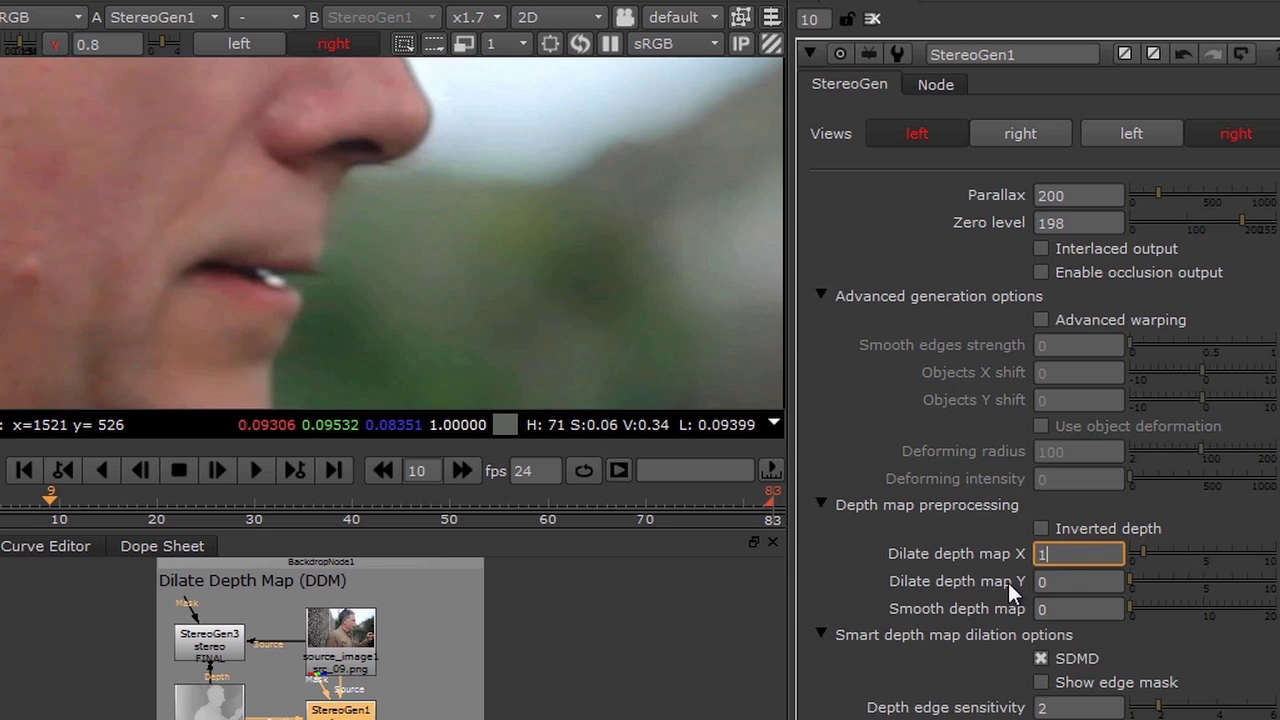
- Set Dilate depth map Y to 2 and undo to compare the edge without it
click(1040, 581)
text(23)
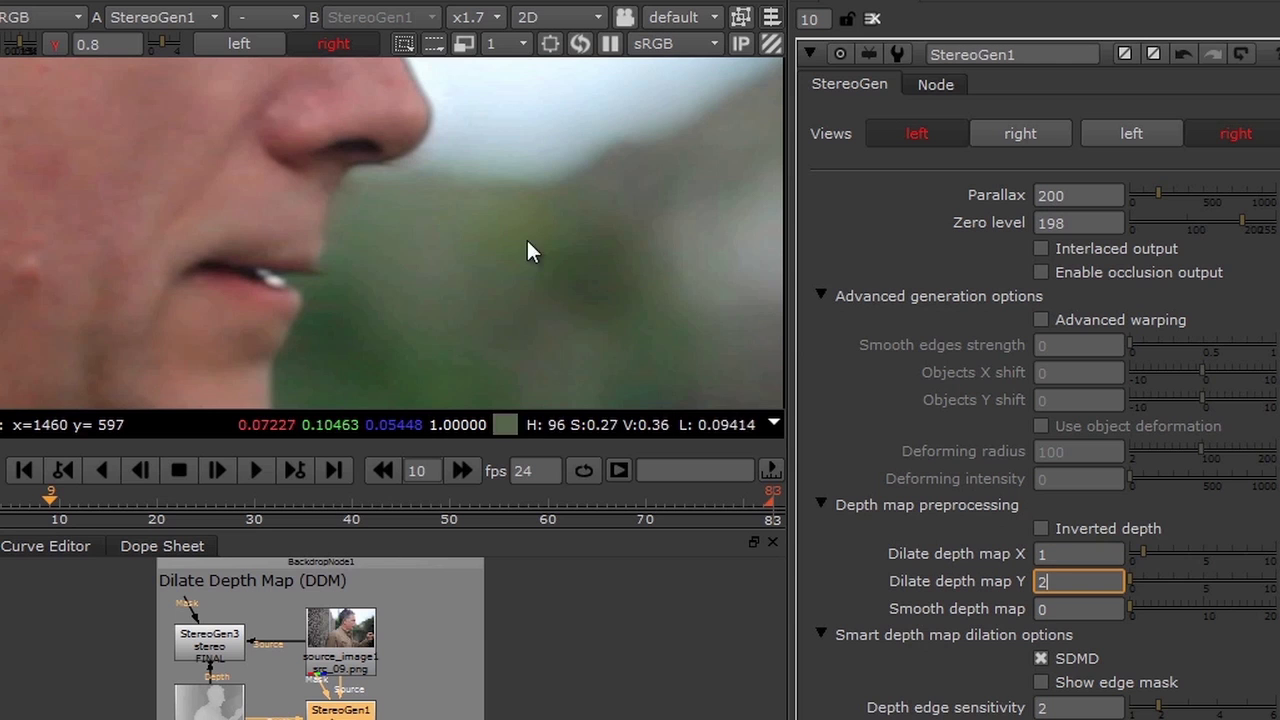
click(404, 177)
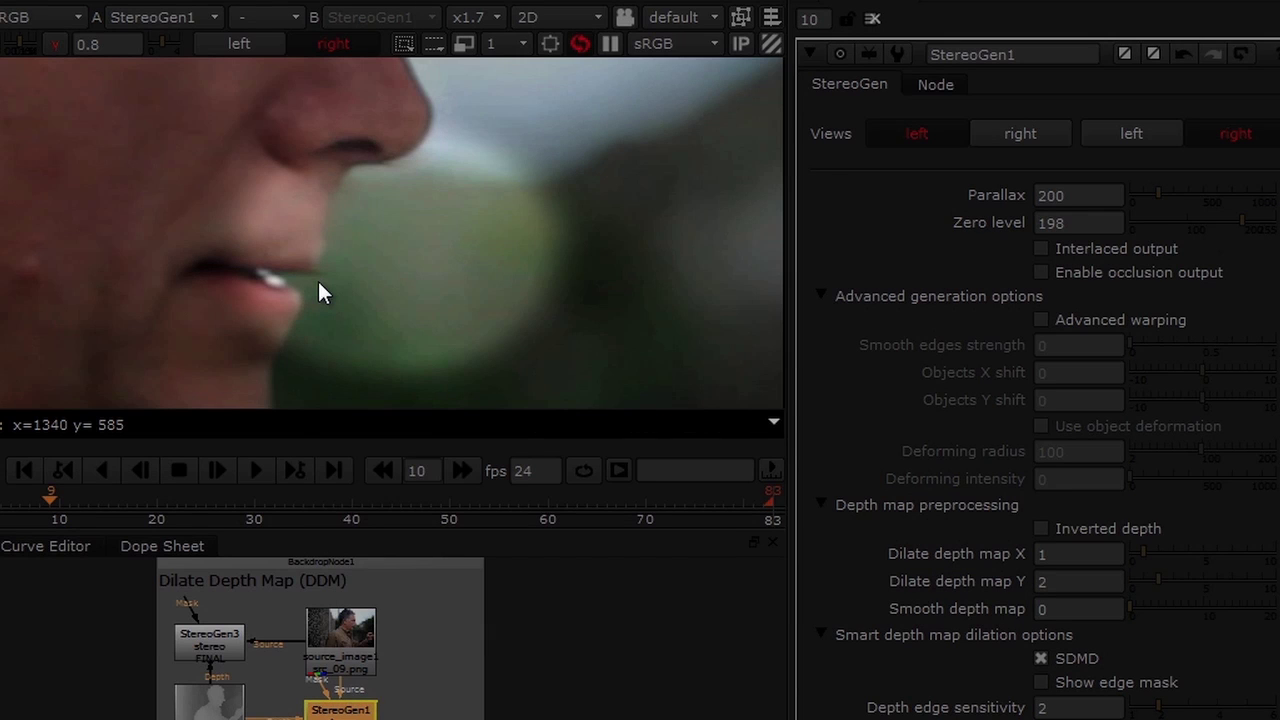
key(ctrl+z)
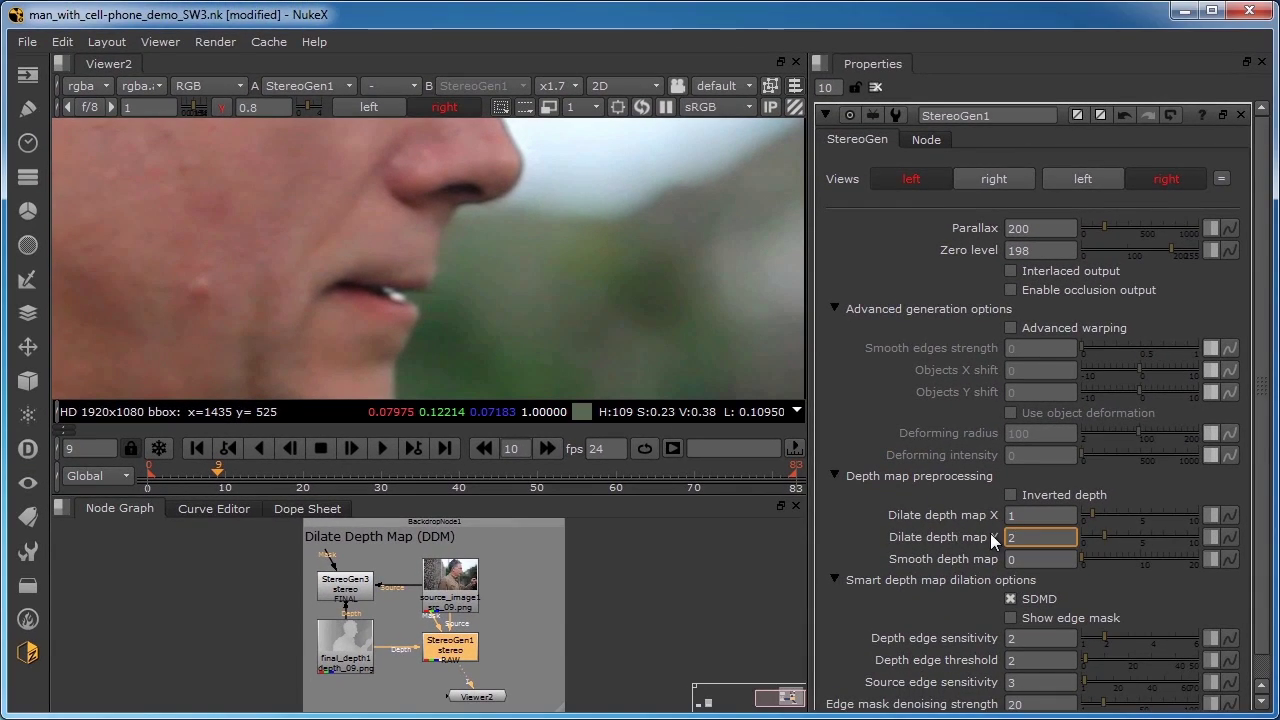
- Turn SDMD back on in StereoGen1 with Dilate depth map X at 1 and Y at 2
key(Return)
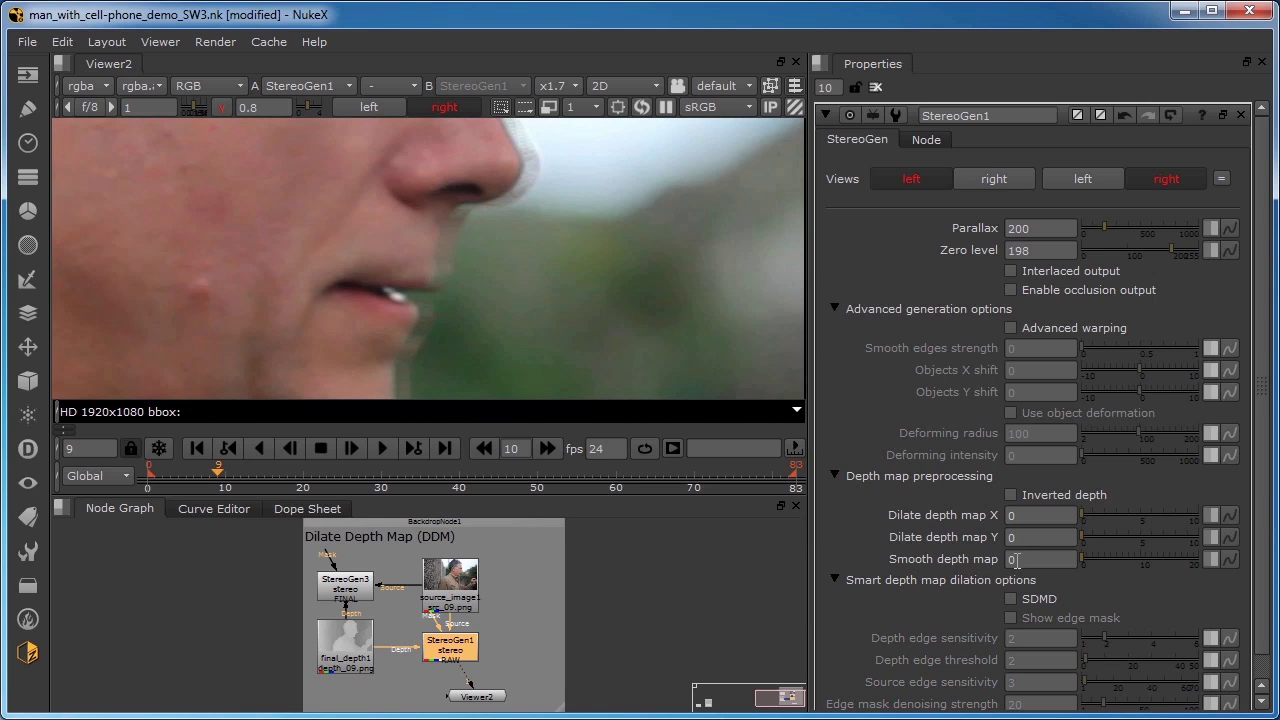
click(1011, 599)
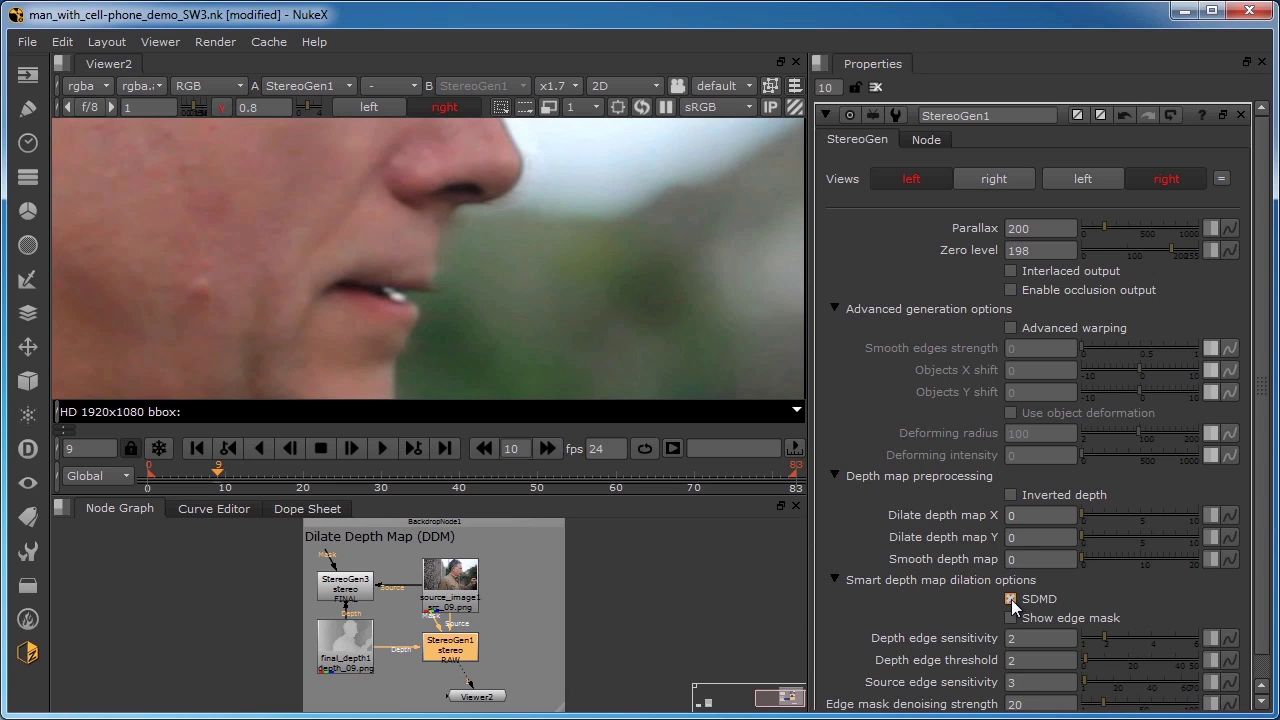
click(1017, 516)
text(1)
key(Tab)
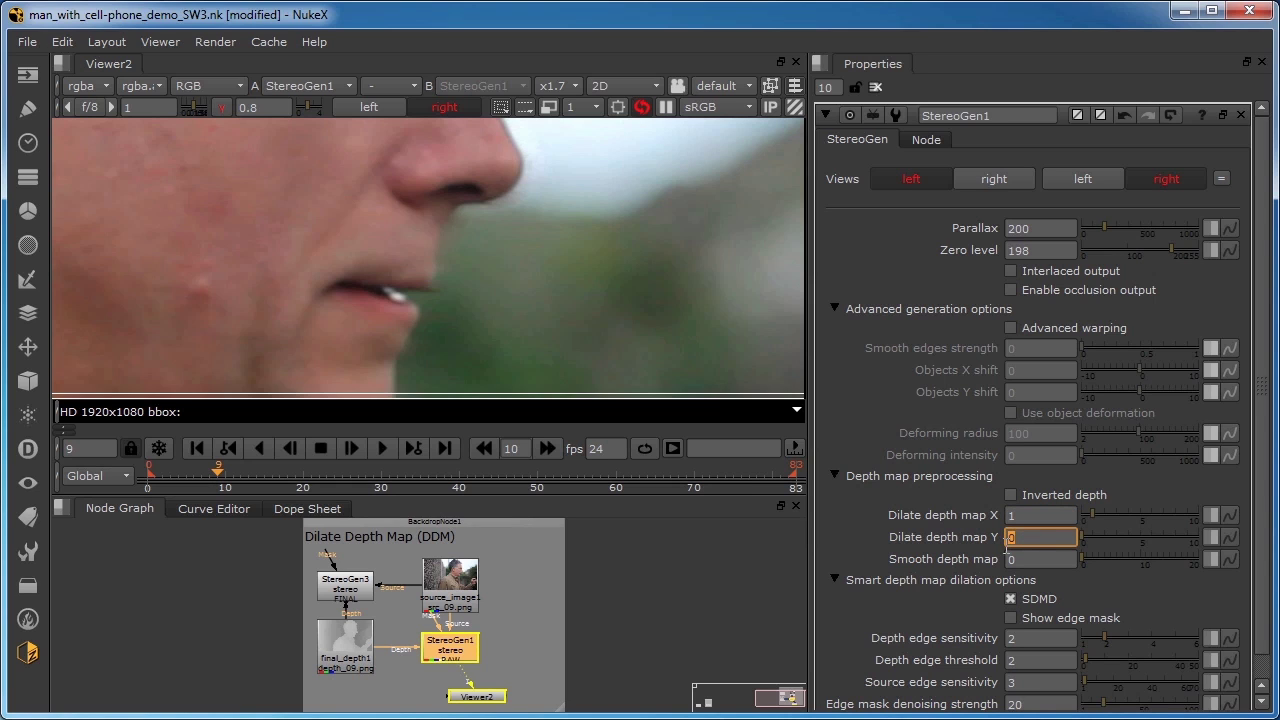
text(2)
key(Return)
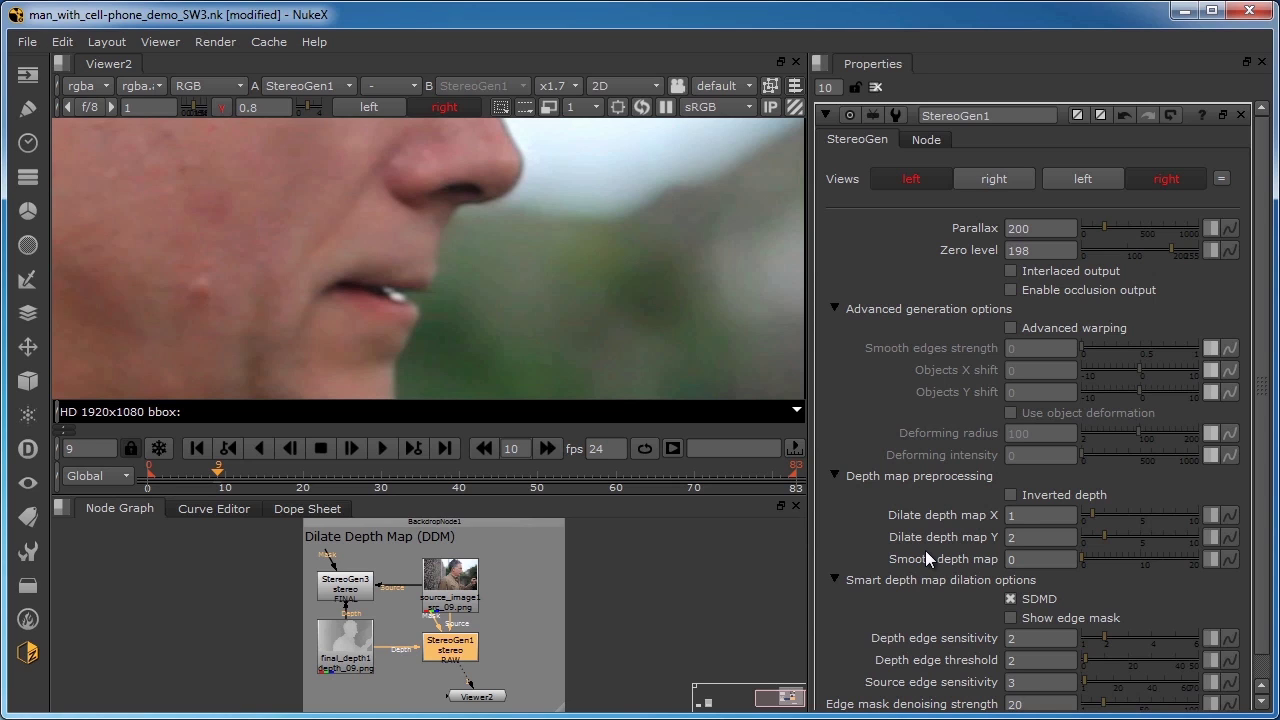
click(1026, 516)
key(Return)
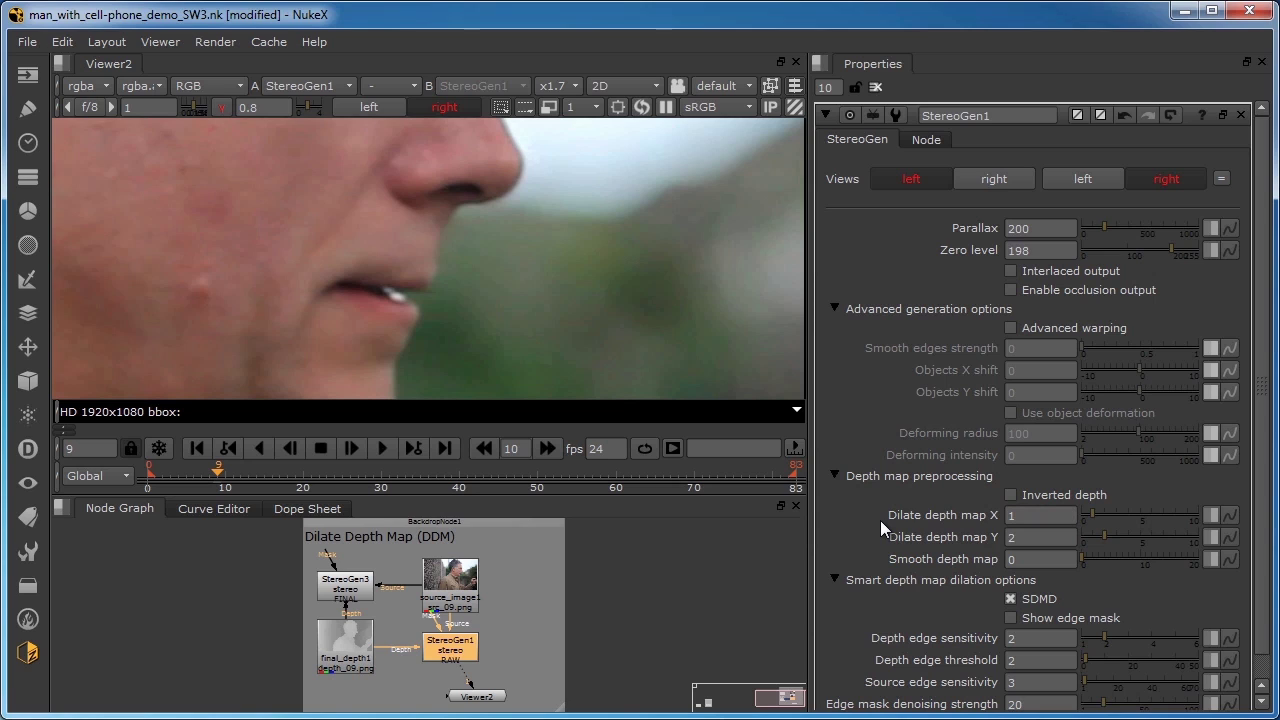